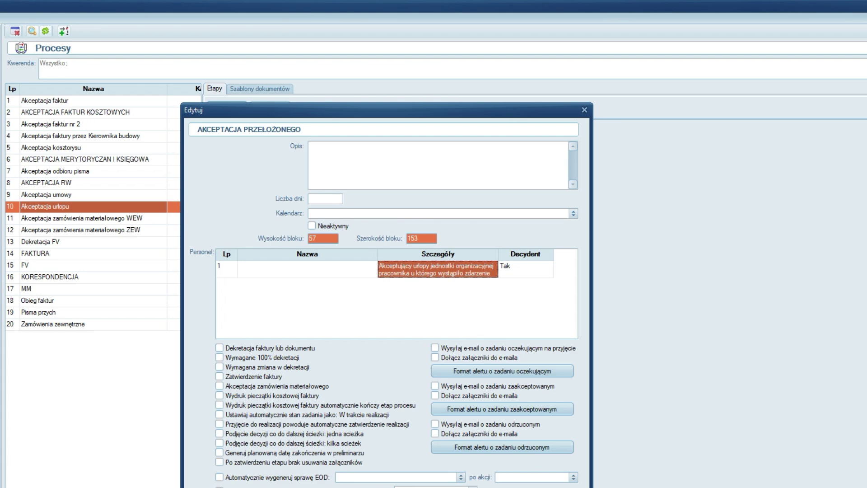
Enable "Wysyłaj e-mail o zadaniu oczekującym na przyjęcie" for the AKCEPTACJA PRZEŁOŻONEGO stage and close its settings
left_click_drag(420, 116, 391, 188)
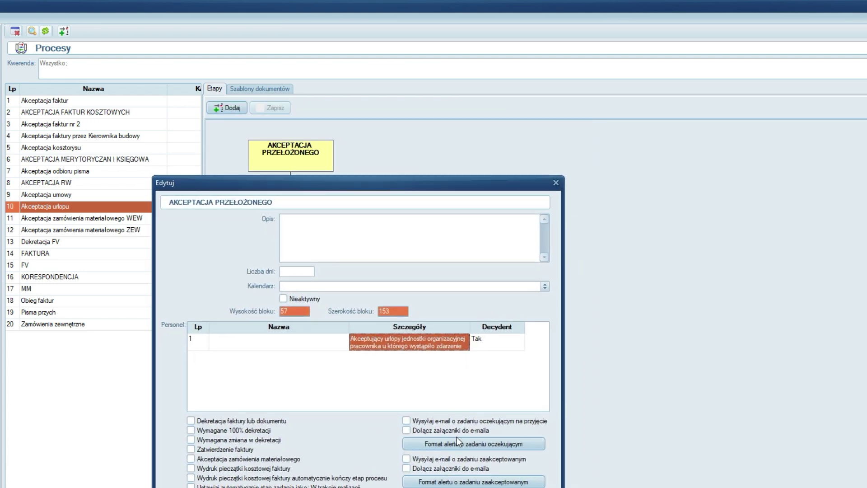
left_click(407, 421)
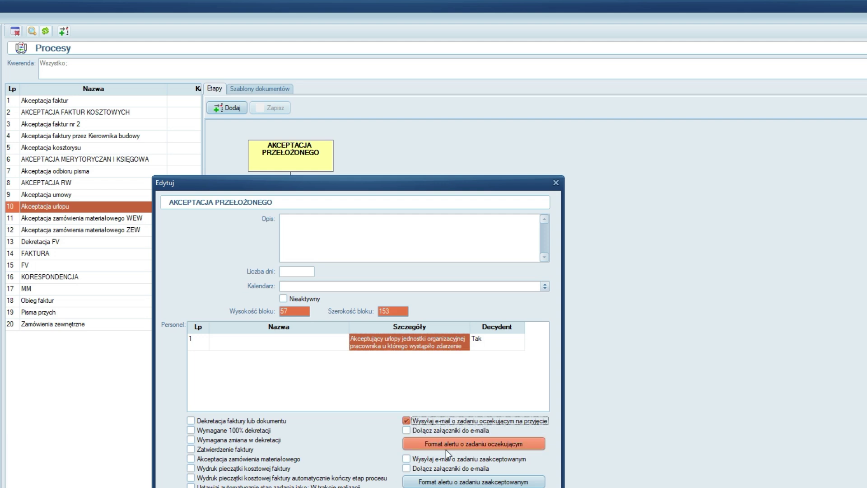
left_click(406, 458)
left_click(407, 460)
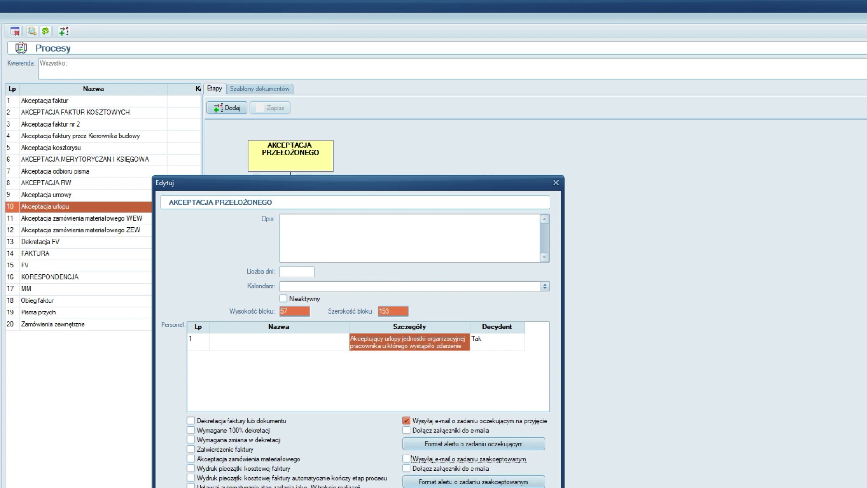
key("Return")
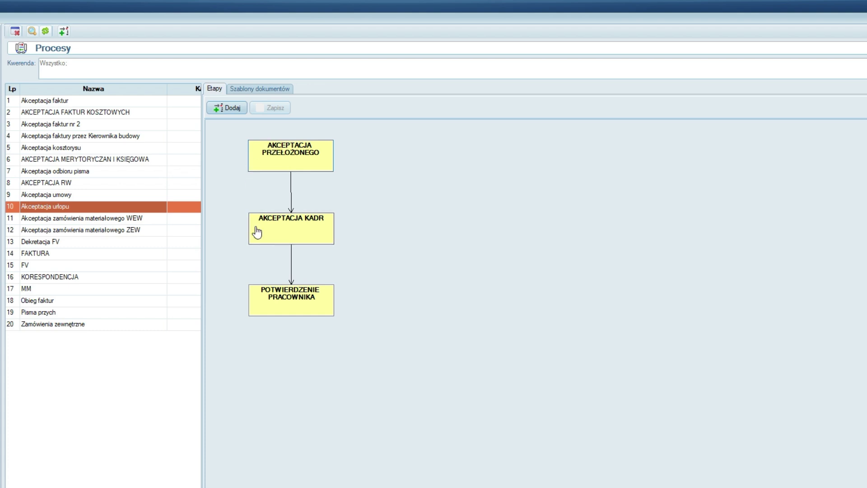
Add two stages named retertret and trreter in the empty area beside the existing Akceptacja urlopu stages
left_click(224, 108)
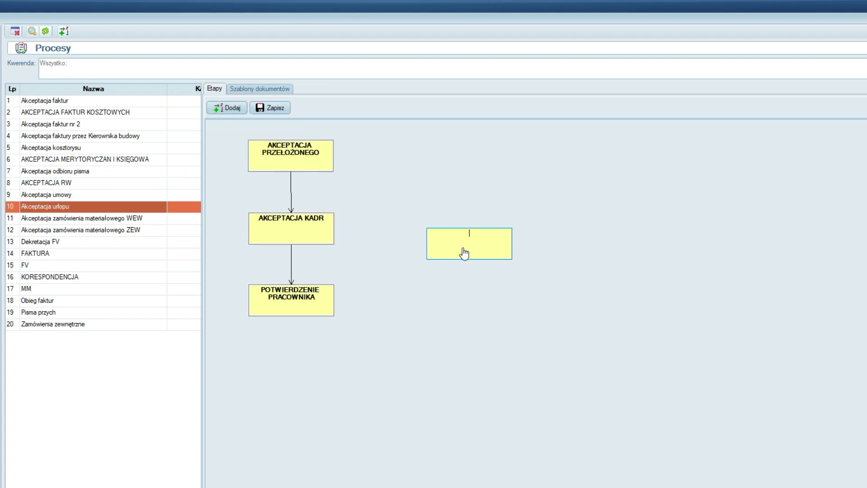
left_click(470, 256)
type("retertret")
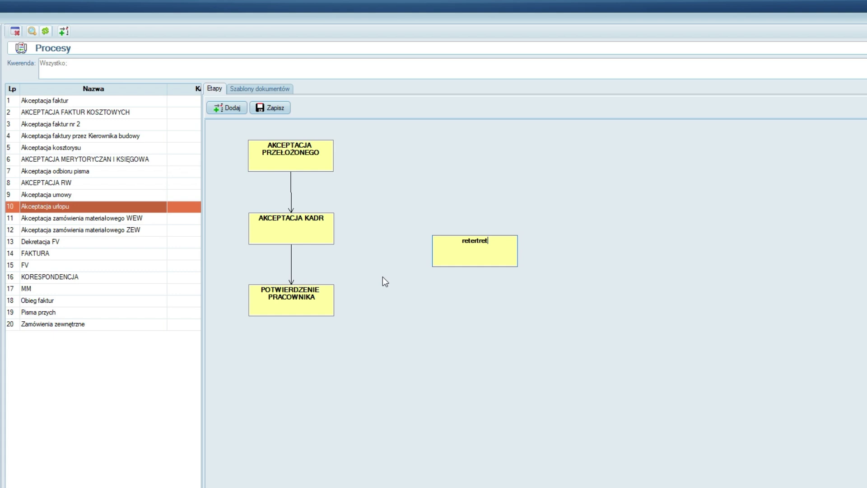
left_click(227, 107)
left_click(489, 388)
type("trreter")
Check how the assigned person is defined in the AKCEPTACJA KADR stage, leaving its settings unmodified
left_click(281, 230)
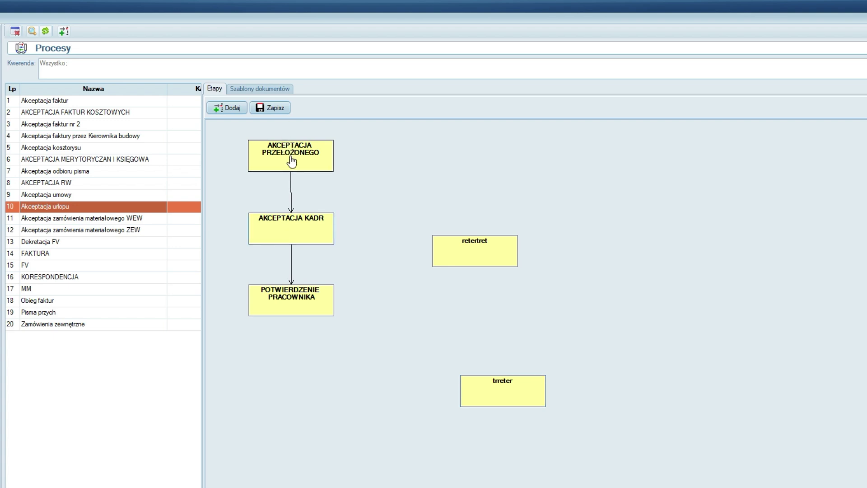
right_click(272, 228)
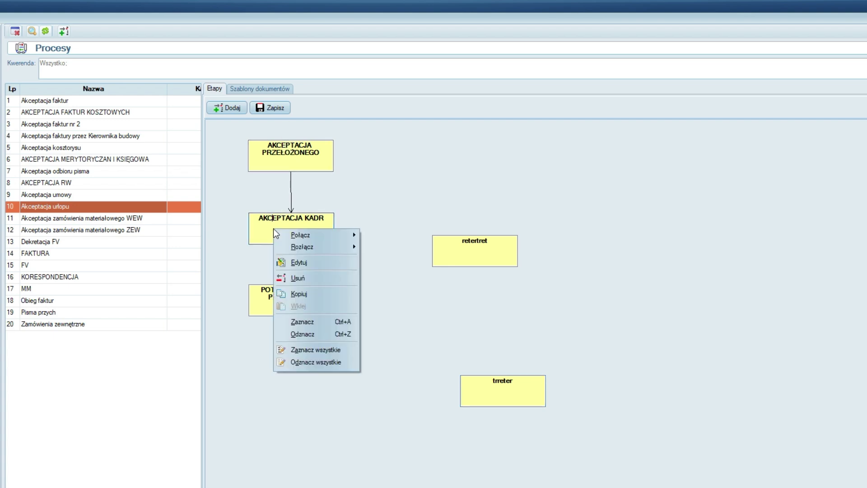
left_click(294, 262)
left_click(285, 265)
right_click(276, 265)
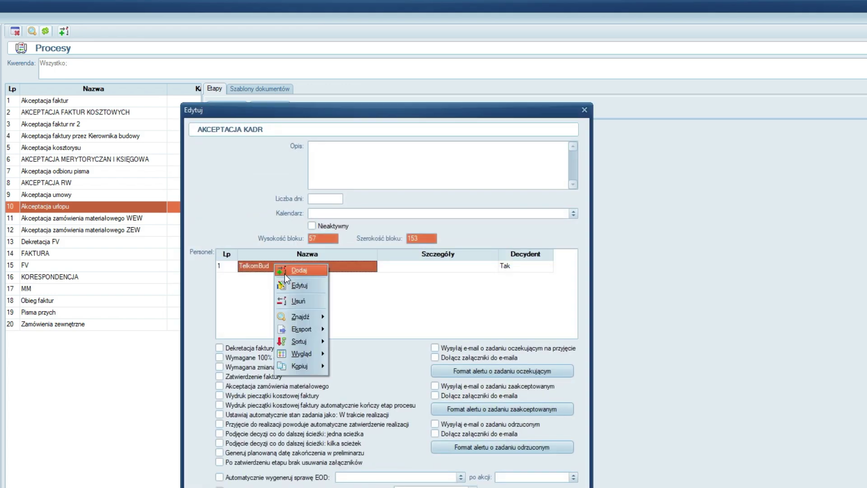
left_click(293, 285)
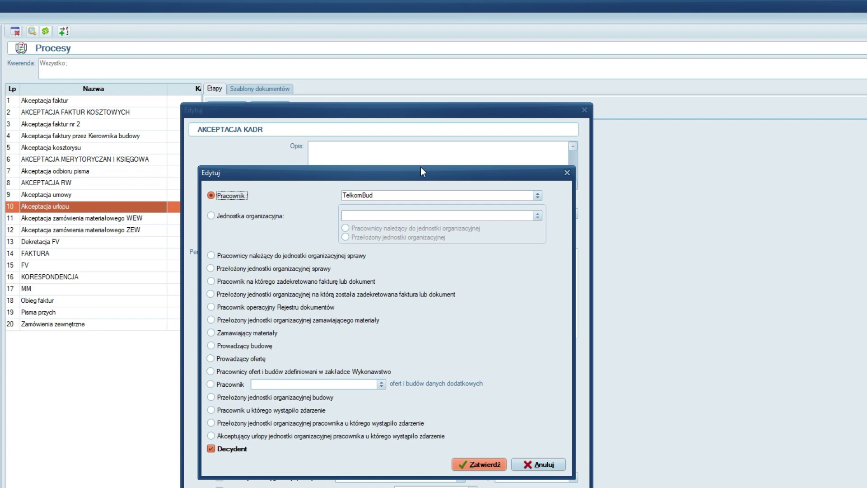
left_click(534, 466)
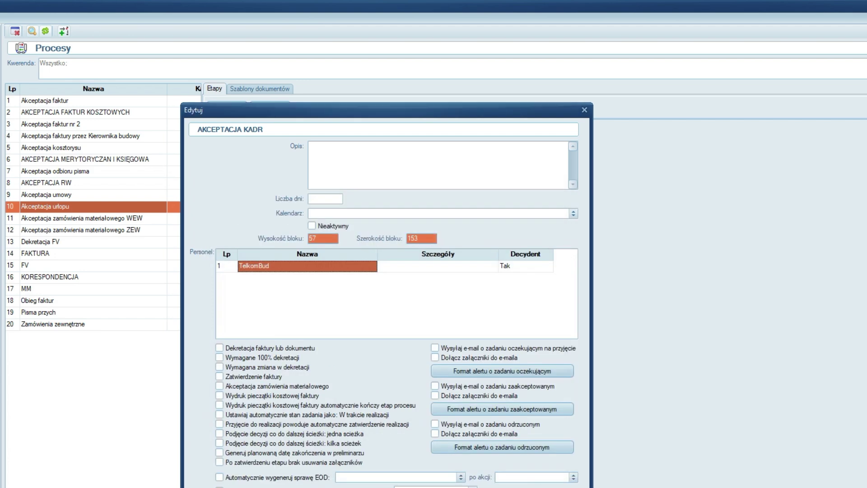
key("Escape")
Check how the assigned person is defined in the POTWIERDZENIE PRACOWNIKA stage, leaving its settings unmodified
right_click(285, 301)
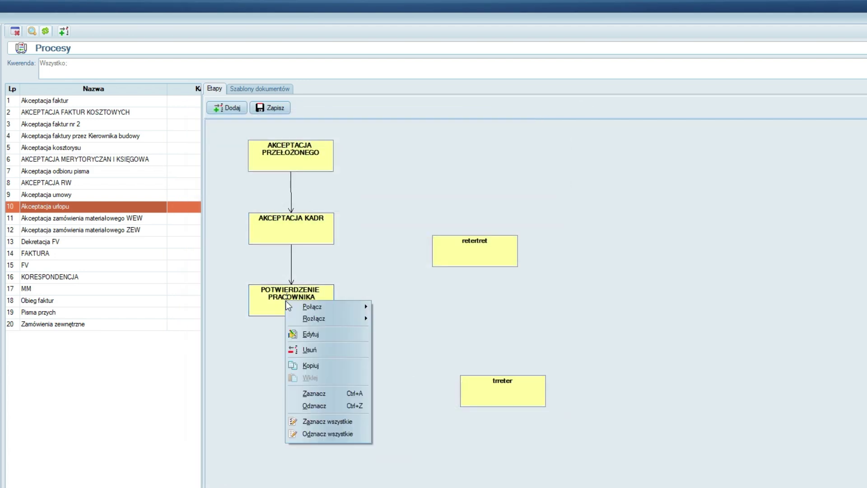
left_click(299, 334)
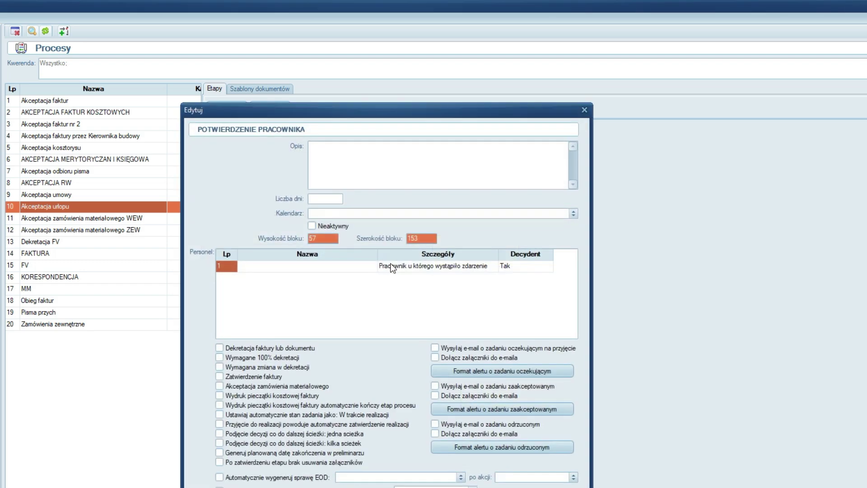
right_click(391, 267)
left_click(407, 284)
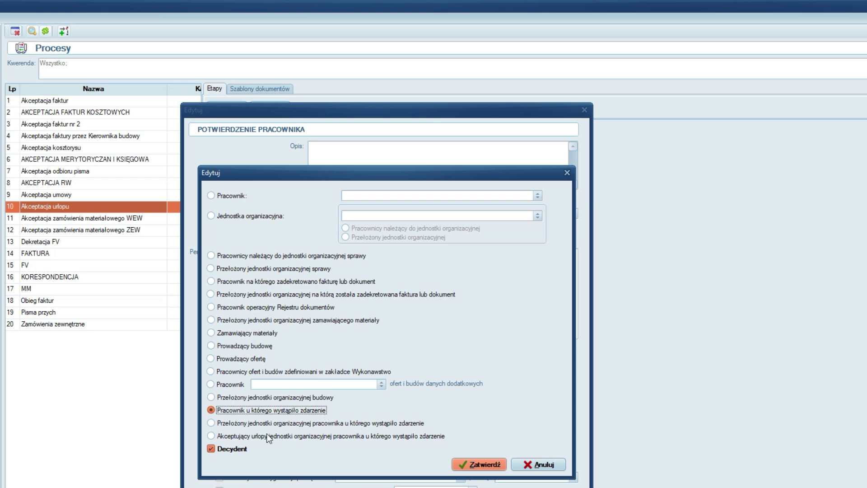
left_click(538, 464)
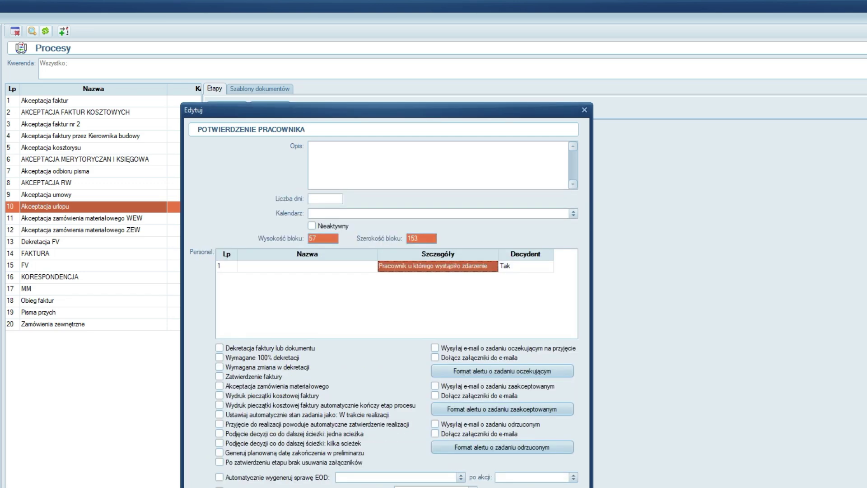
key("Escape")
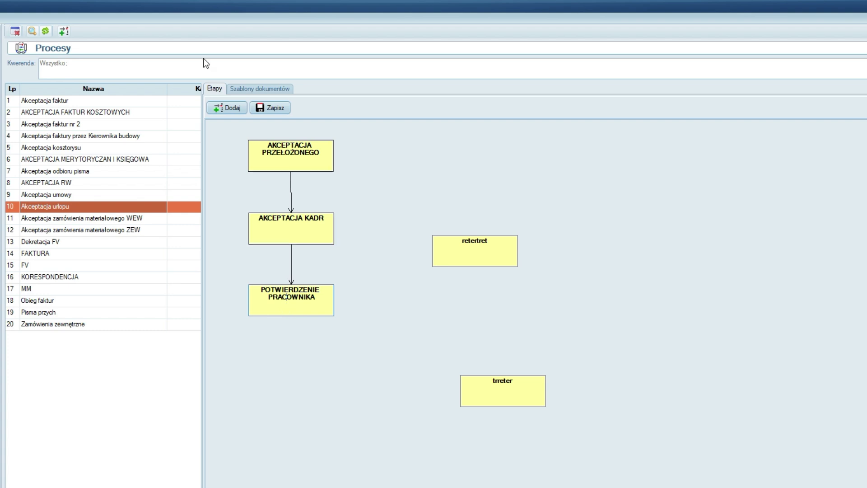
Close the Procesy window and discard the changes to the stage structure
left_click(14, 30)
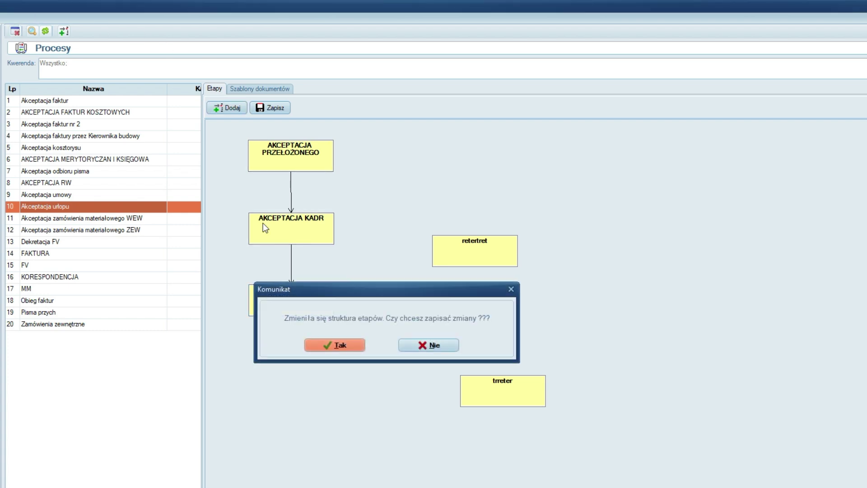
left_click(424, 345)
left_click(14, 31)
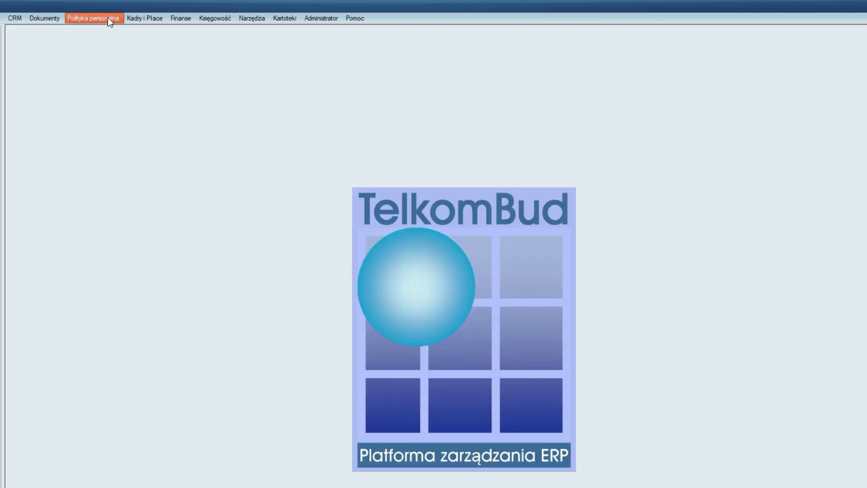
Open the EOD settings of Kadry i Płace to examine automatic case generation for leave requests
left_click(135, 18)
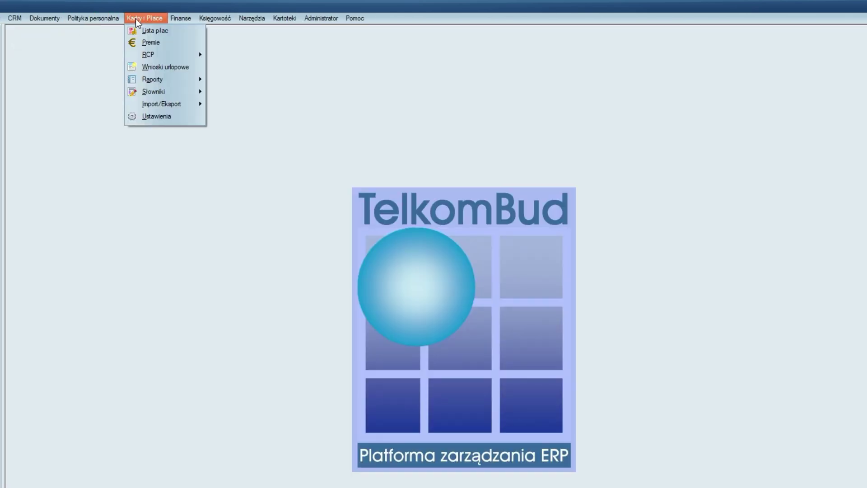
left_click(156, 118)
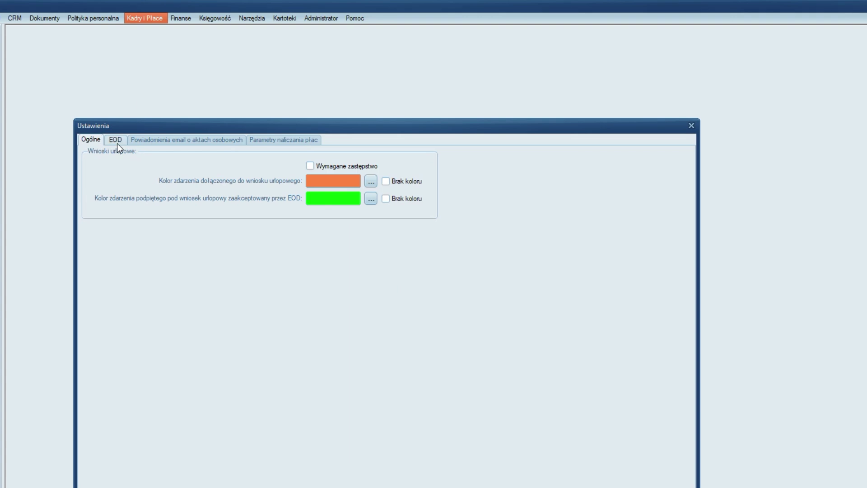
left_click(116, 141)
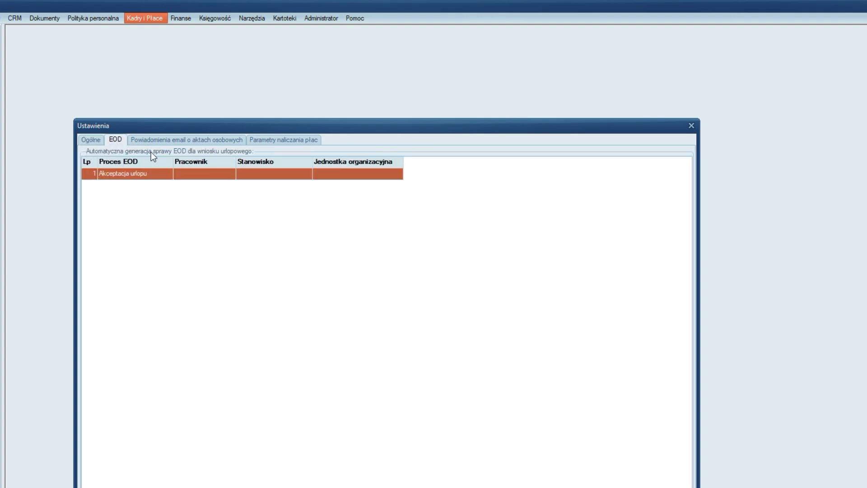
Edit the Akceptacja urlopu EOD process entry, choosing Pracownik 6 as the employee and Monter M as the position
left_click(260, 176)
right_click(260, 176)
left_click(283, 193)
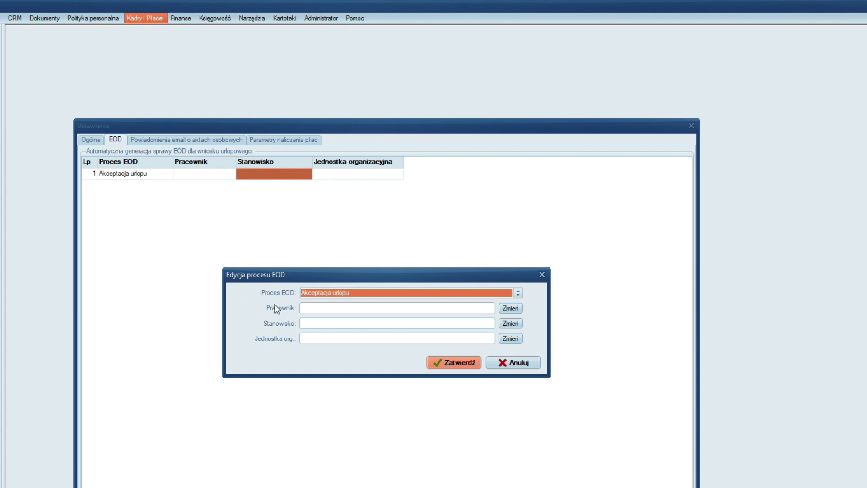
left_click(516, 305)
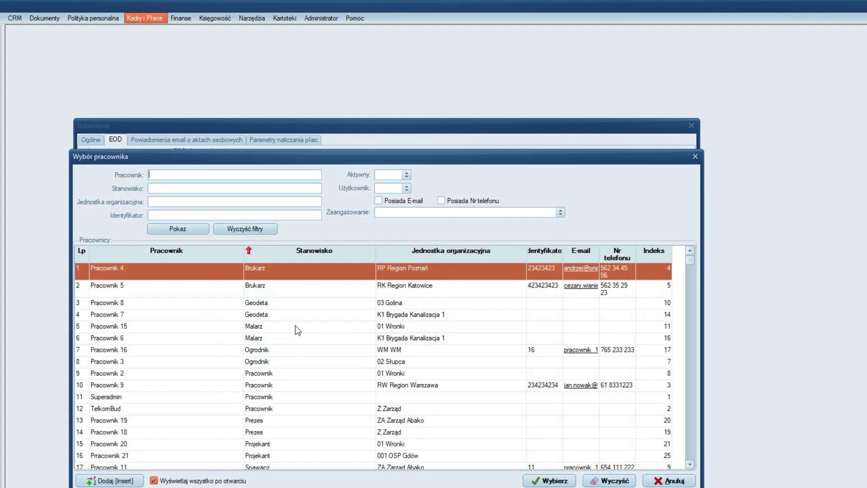
double_click(185, 337)
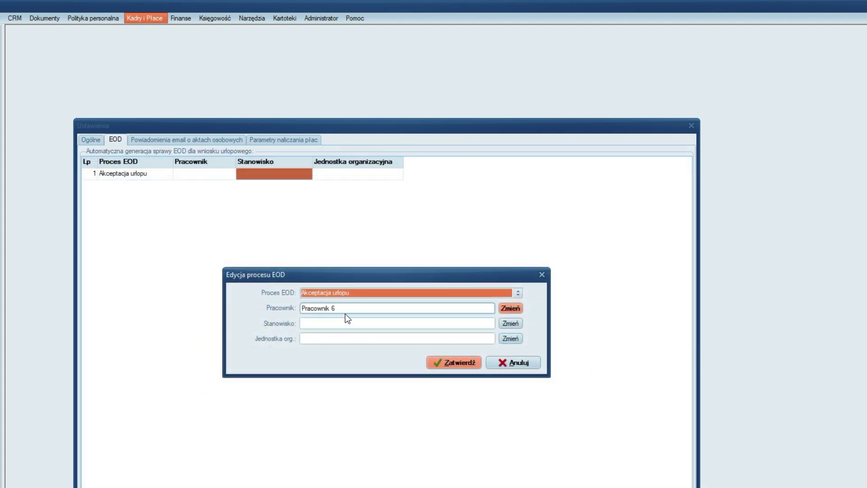
left_click(513, 324)
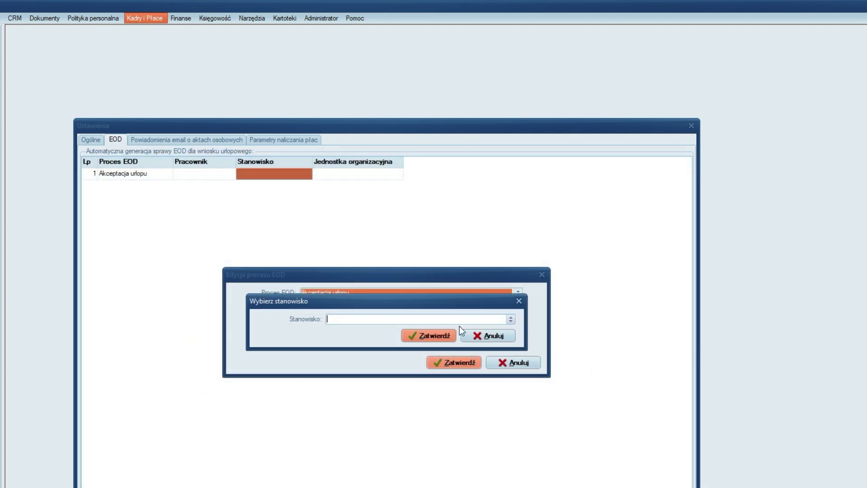
left_click(510, 319)
left_click(393, 354)
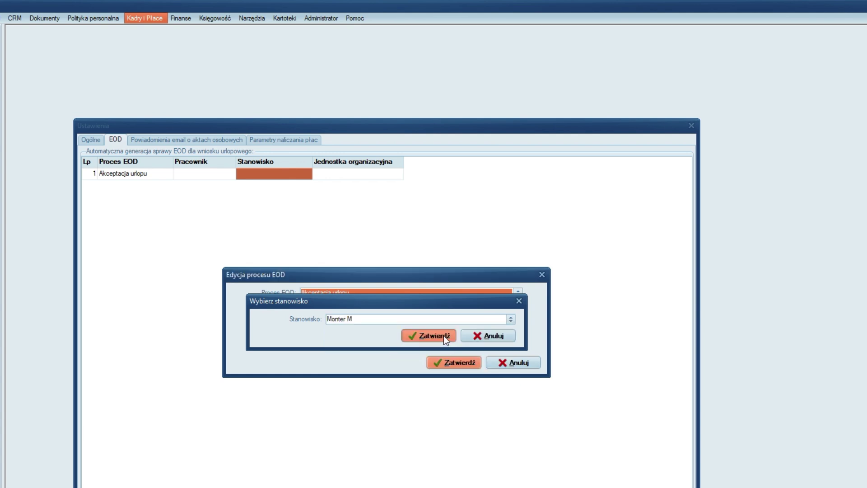
left_click(429, 335)
Choose K1 Brygada Kanalizacja 1 as the organizational unit, and cancel the edit of the EOD process entry
left_click(510, 338)
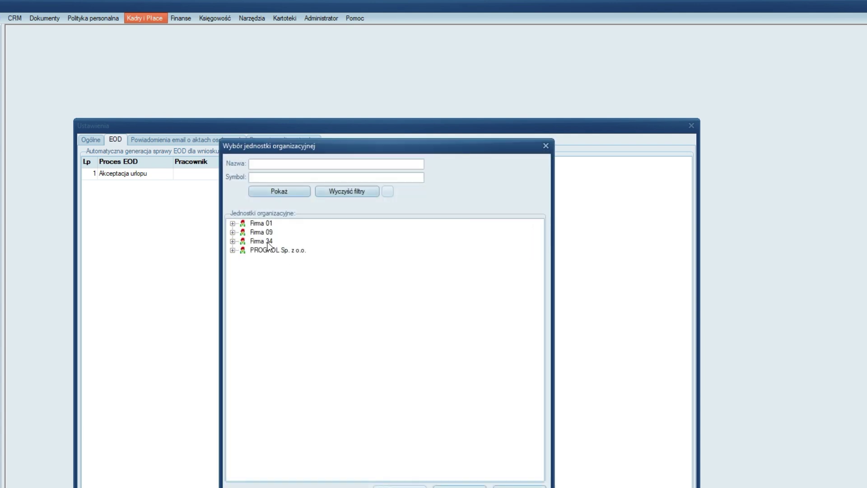
left_click(233, 250)
double_click(278, 293)
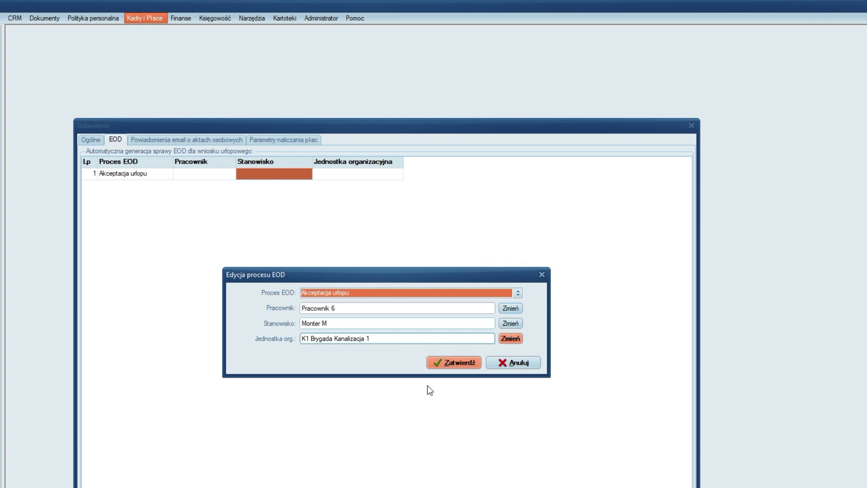
left_click(508, 364)
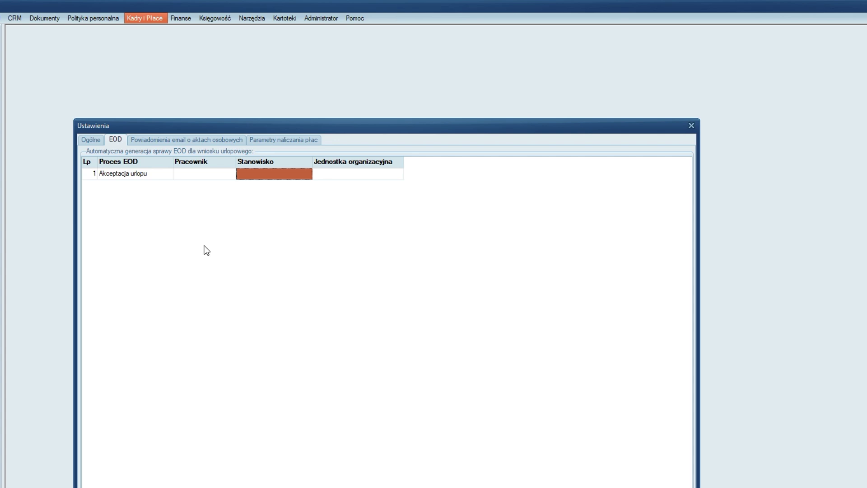
left_click(155, 178)
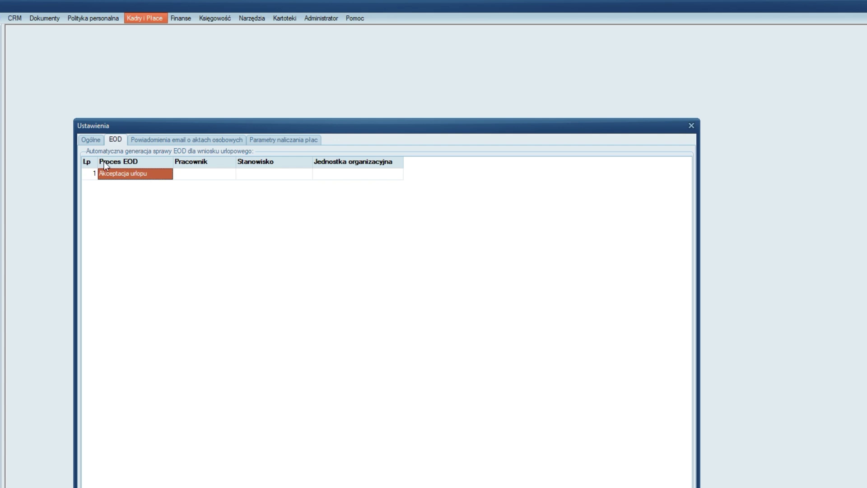
Review the general leave-request settings and the colour choices for events attached to a request, and close the settings
left_click(91, 140)
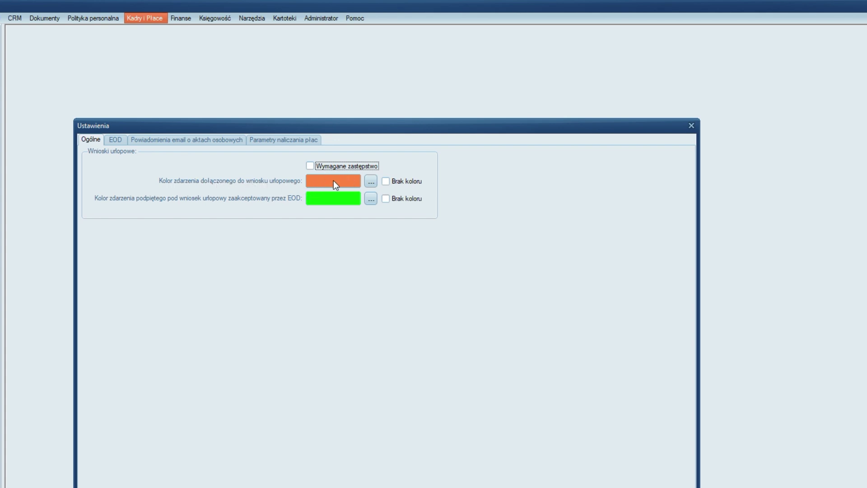
left_click(368, 183)
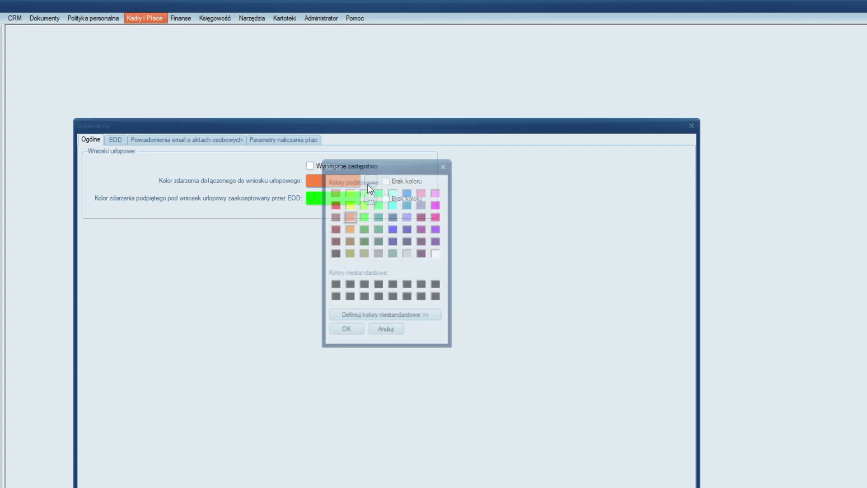
left_click(386, 330)
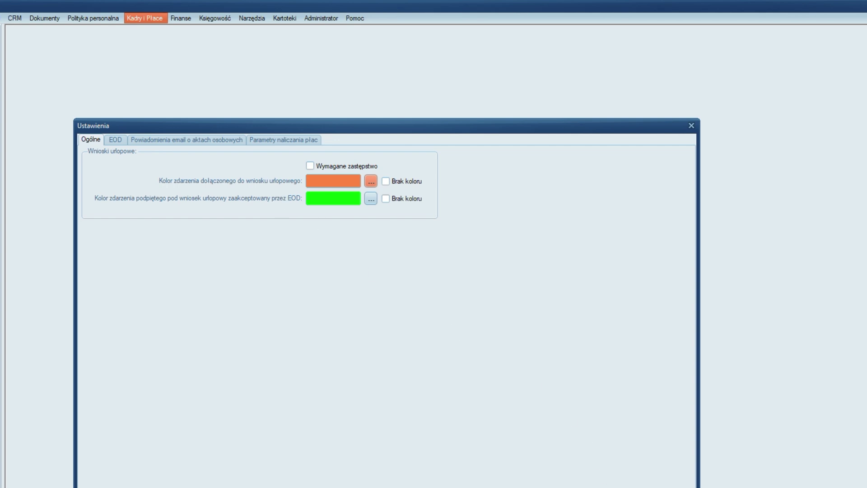
key("Escape")
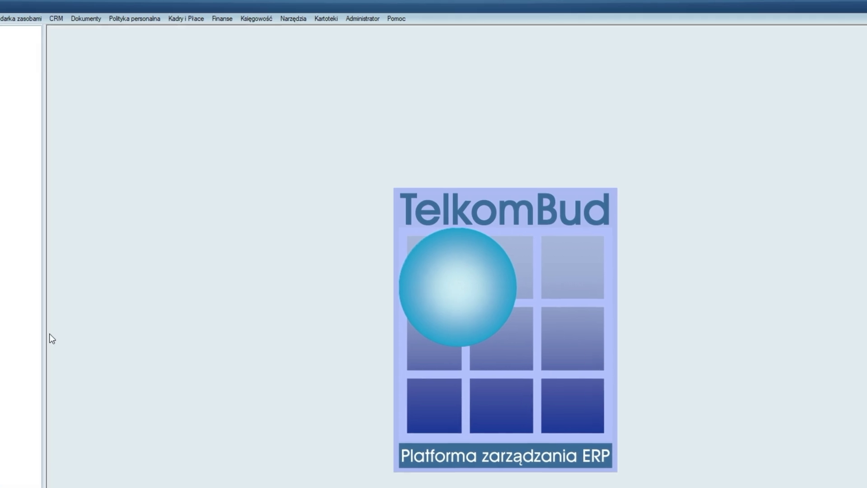
Open the Plany pracy form for filling in the July 2024 work plan of Pracownik 12, and select Monday the 8th
left_click(0, 40)
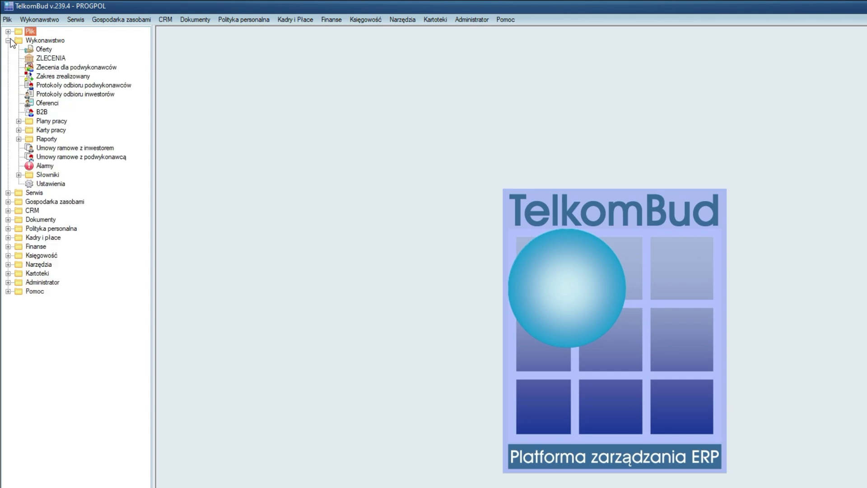
left_click(19, 121)
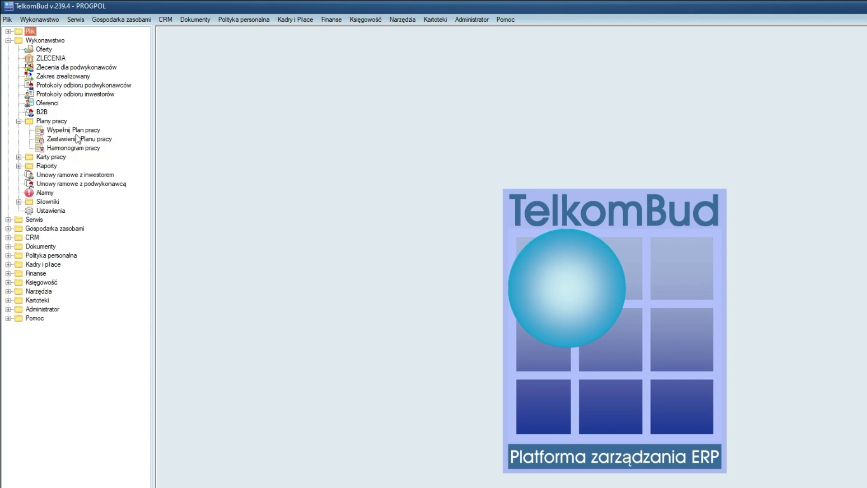
double_click(72, 131)
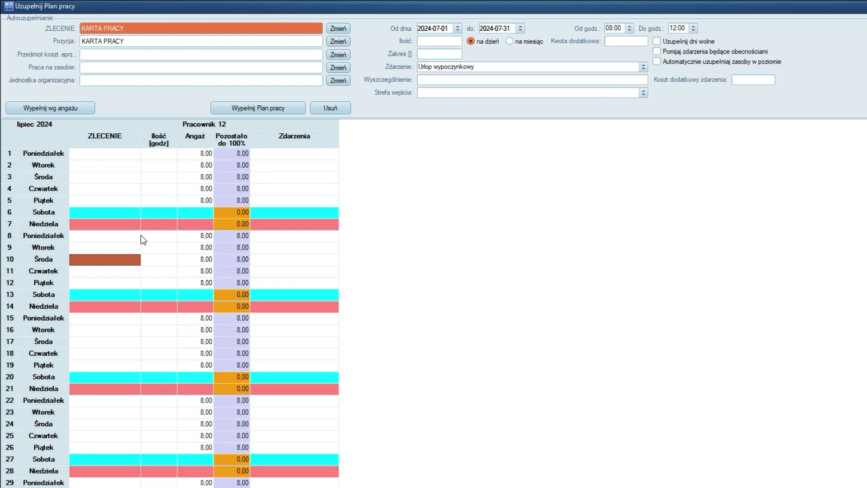
left_click(125, 238)
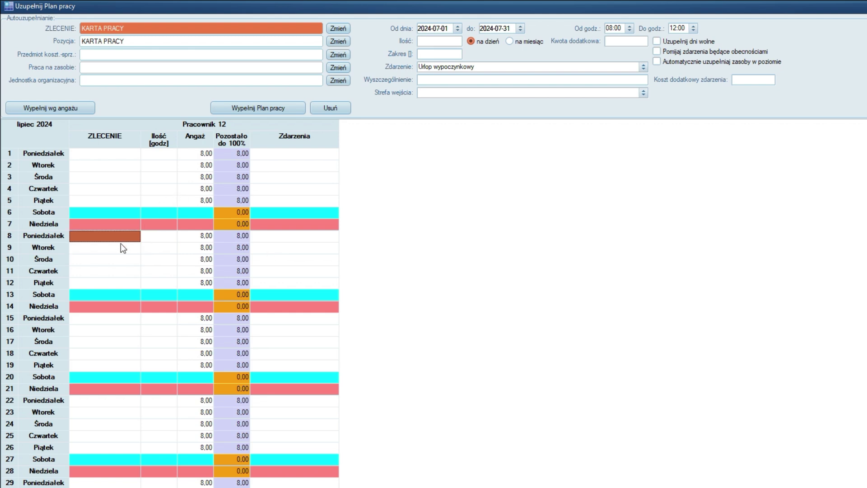
left_click(120, 243)
left_click(118, 259)
left_click(115, 237)
Fill the work plan with Urlop wypoczynkowy on KARTA PRACY from 2024-07-08 to 2024-07-12, and close the form
left_click(458, 29)
left_click(472, 85)
left_click(520, 29)
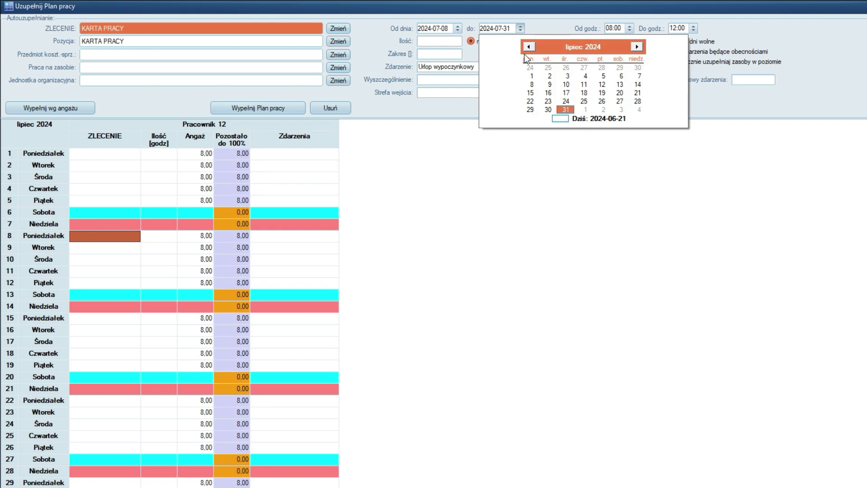
left_click(602, 85)
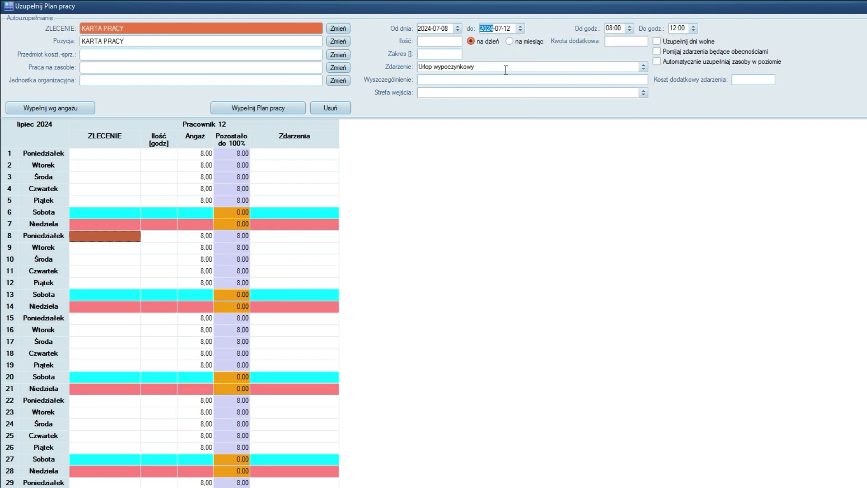
left_click(239, 111)
left_click_drag(270, 234, 271, 280)
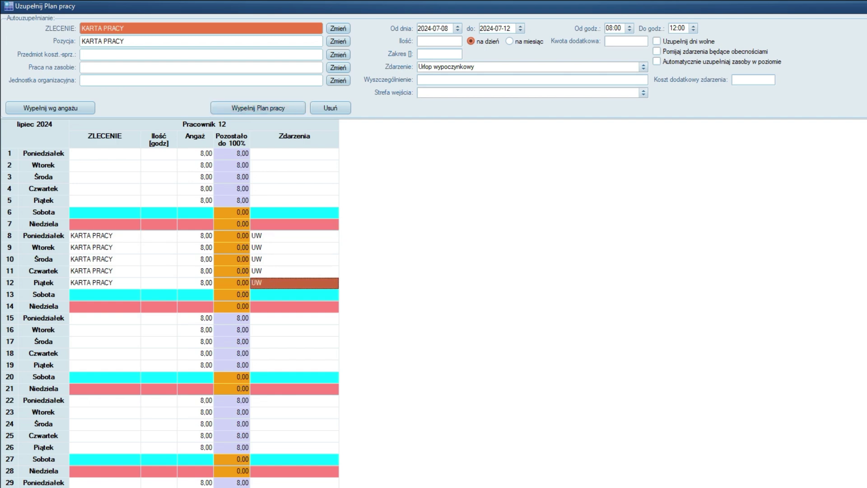
key("Escape")
left_click(479, 349)
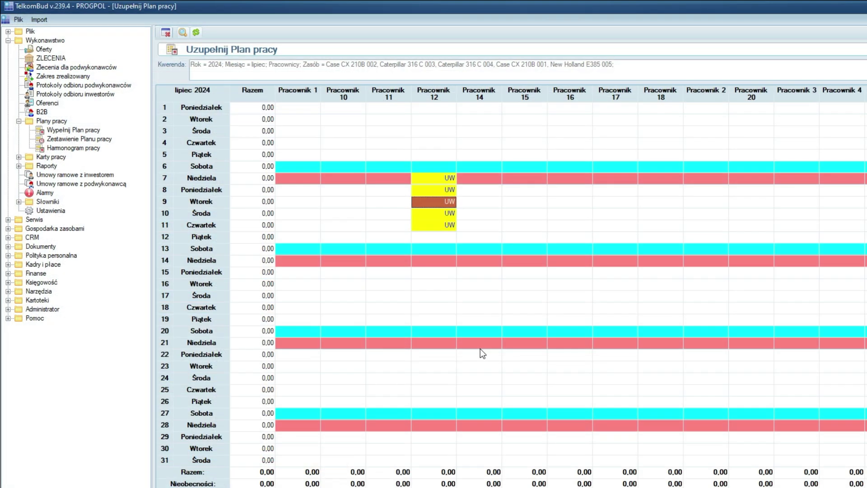
Examine the UW leave days of Pracownik 12 in the July 2024 work plan overview, and close the overview
left_click(439, 201)
left_click(440, 212)
left_click(451, 226)
left_click(442, 212)
left_click(441, 190)
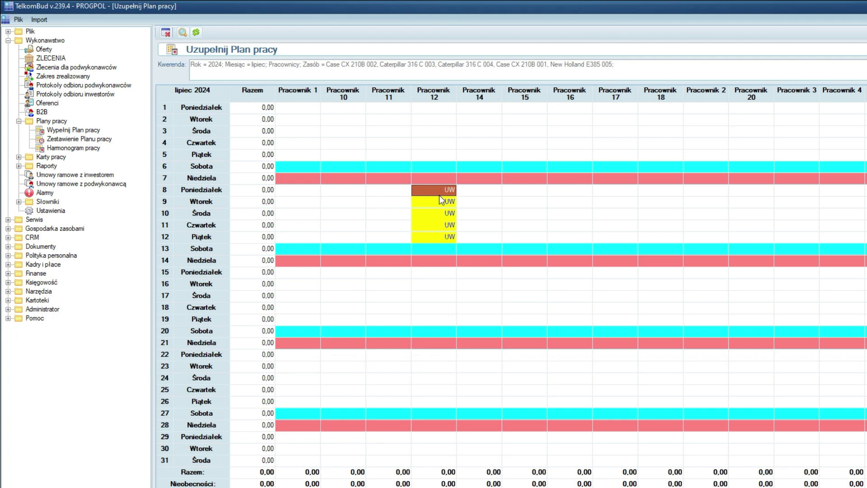
left_click(433, 238)
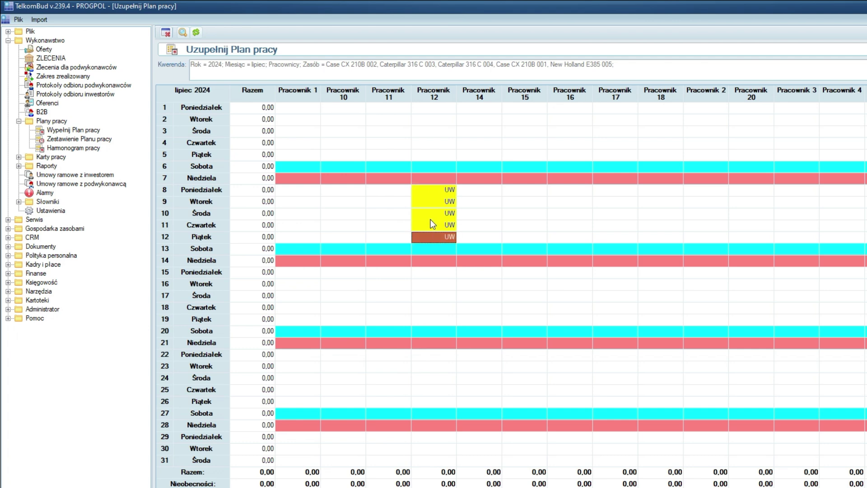
left_click(434, 201)
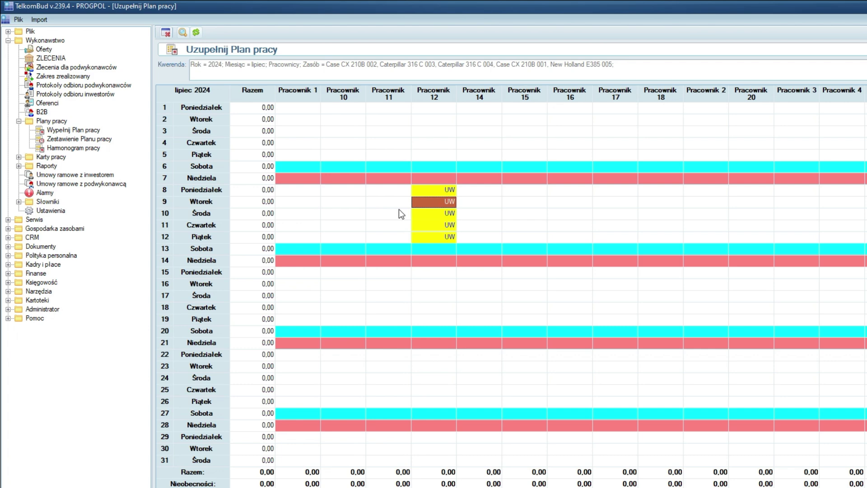
left_click(168, 33)
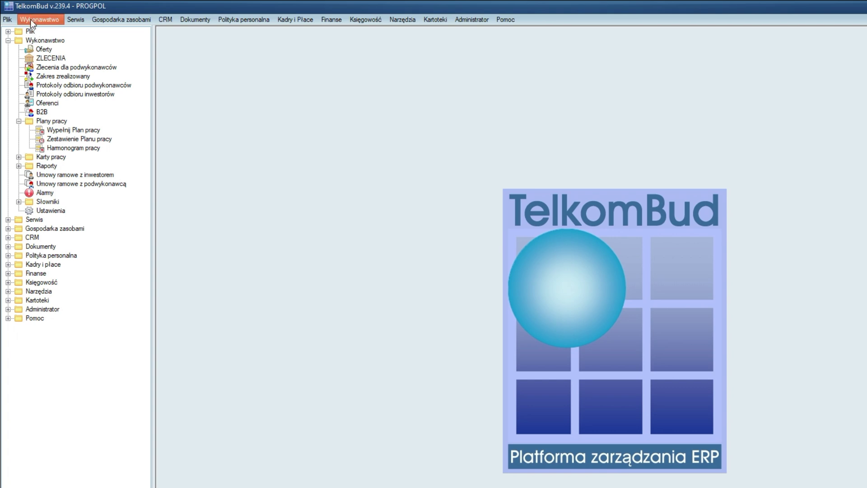
left_click(11, 21)
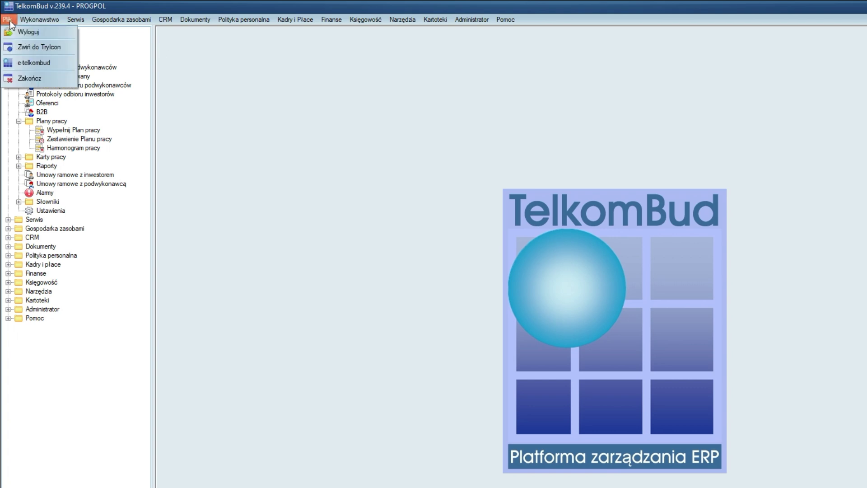
left_click(34, 63)
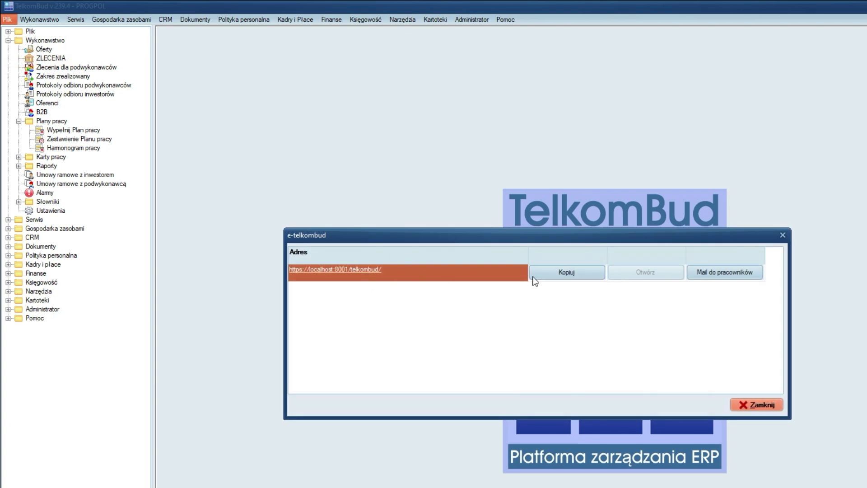
left_click(297, 270)
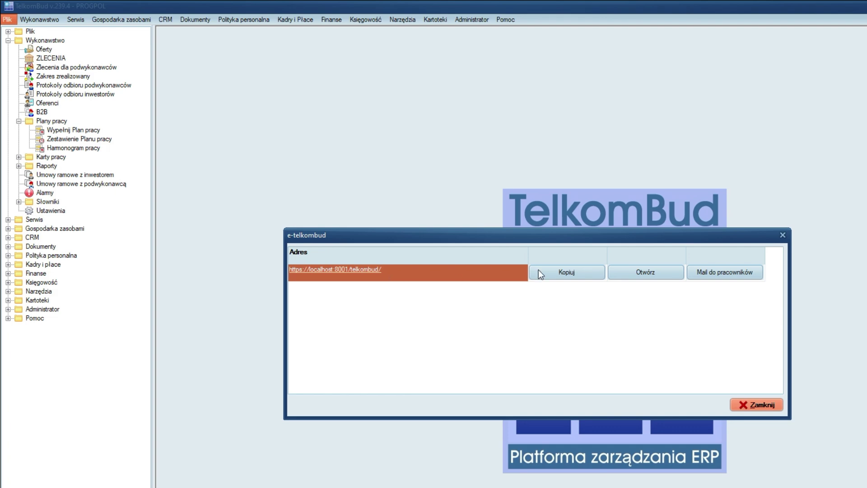
left_click(621, 274)
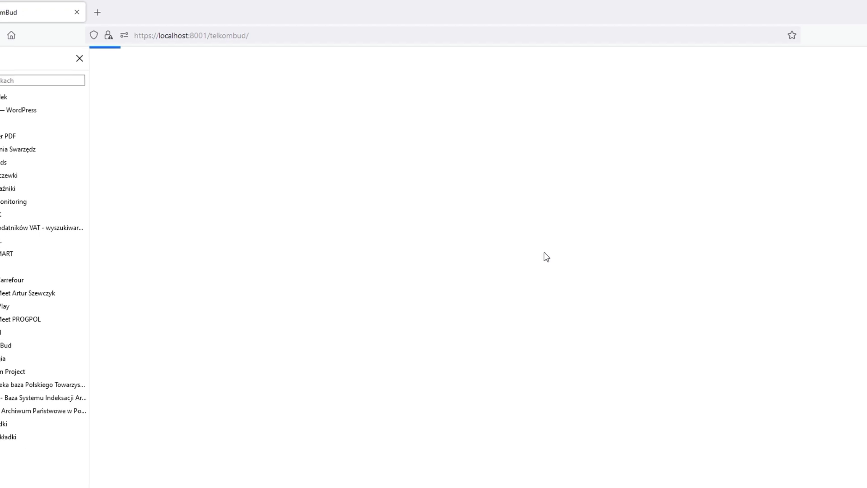
Log in to the web portal with the user name pracownik_12 and the account password
left_click(437, 221)
key("Down")
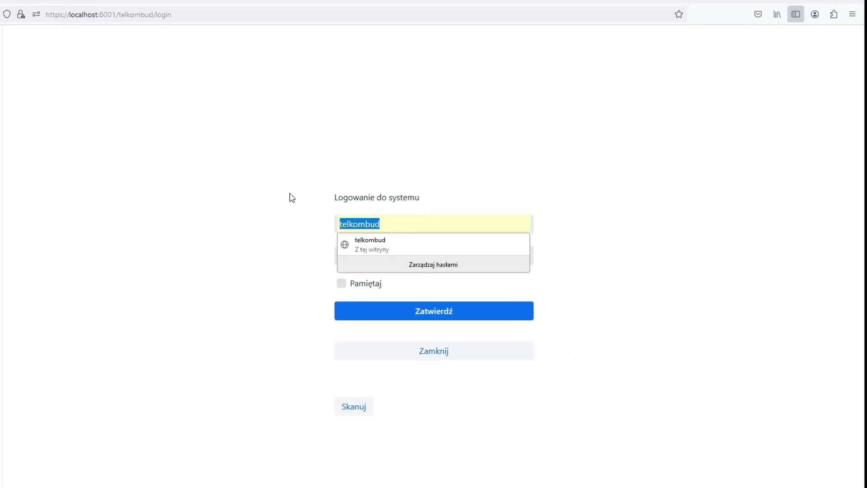
type("praco")
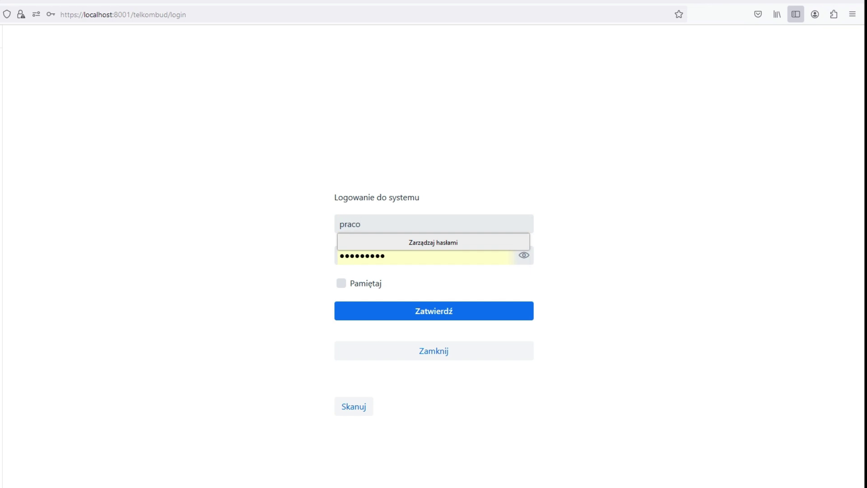
type("wnik_12")
left_click(294, 261)
left_click(381, 257)
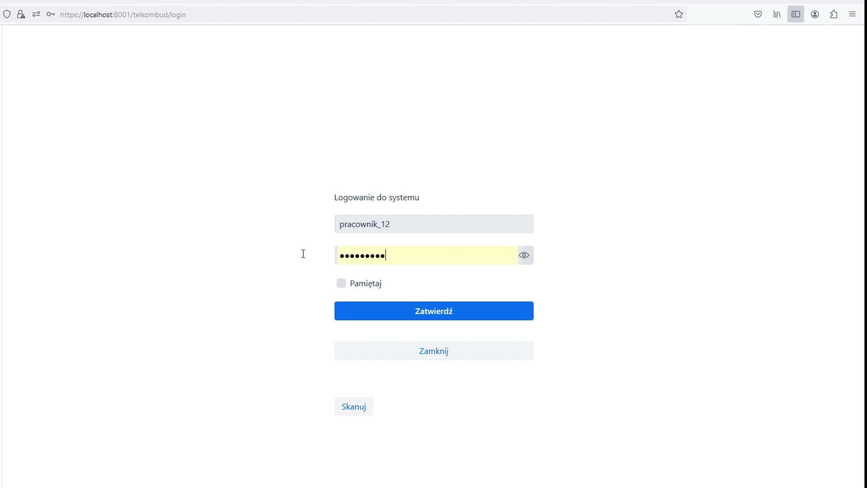
key("ctrl+a")
type("p")
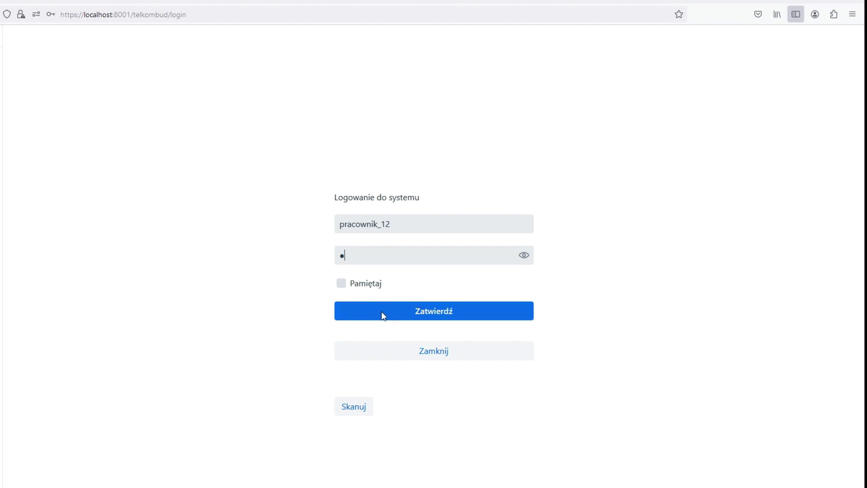
left_click(351, 286)
left_click(383, 307)
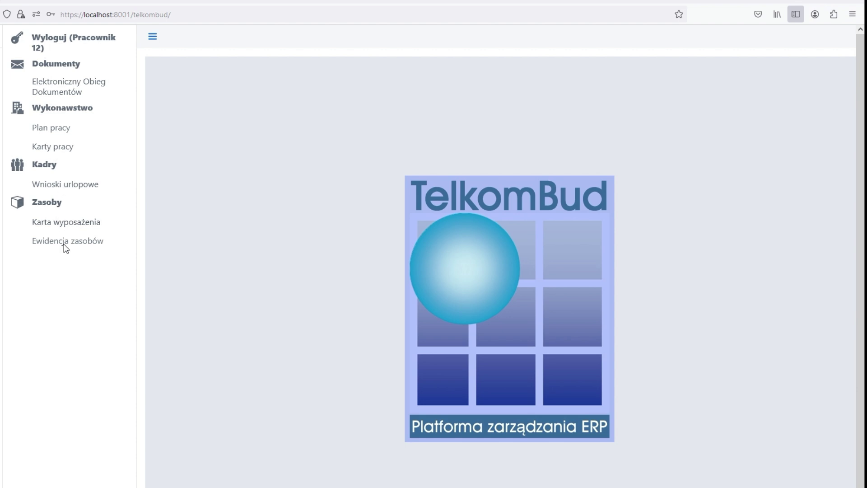
Search the portal's Plan pracy for entries from 1.07.2024 to 31.07.2024 and examine the planned leave days
left_click(51, 128)
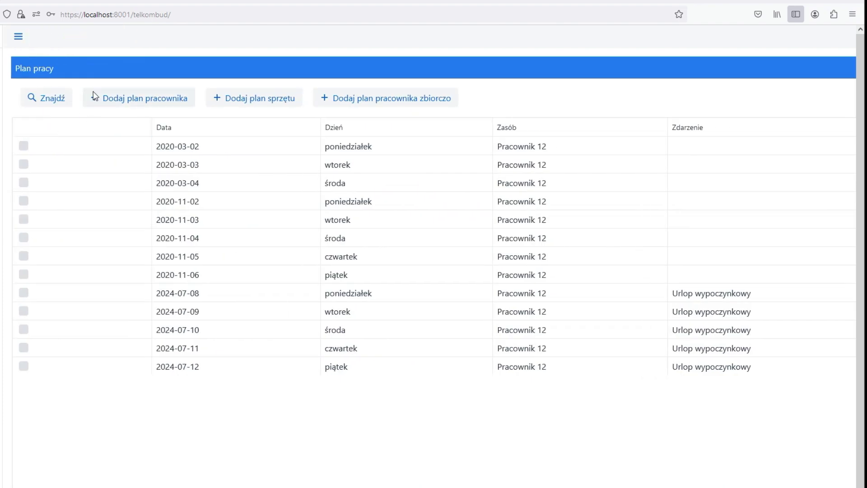
left_click(62, 100)
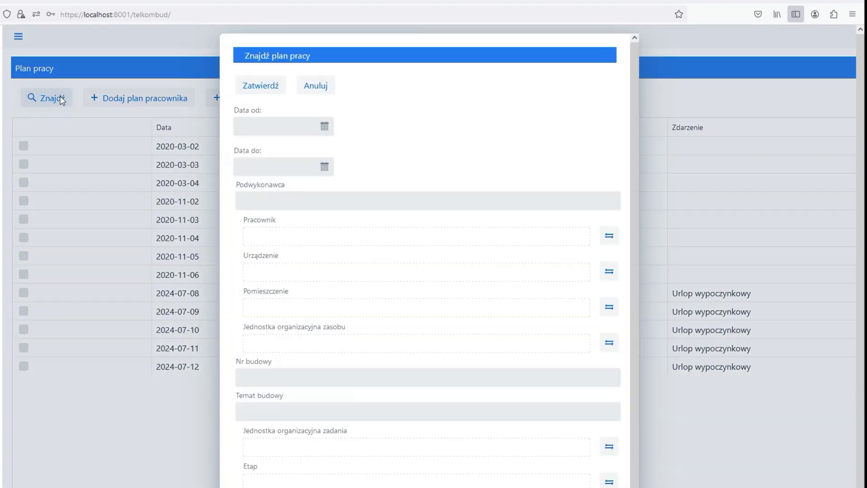
left_click(325, 127)
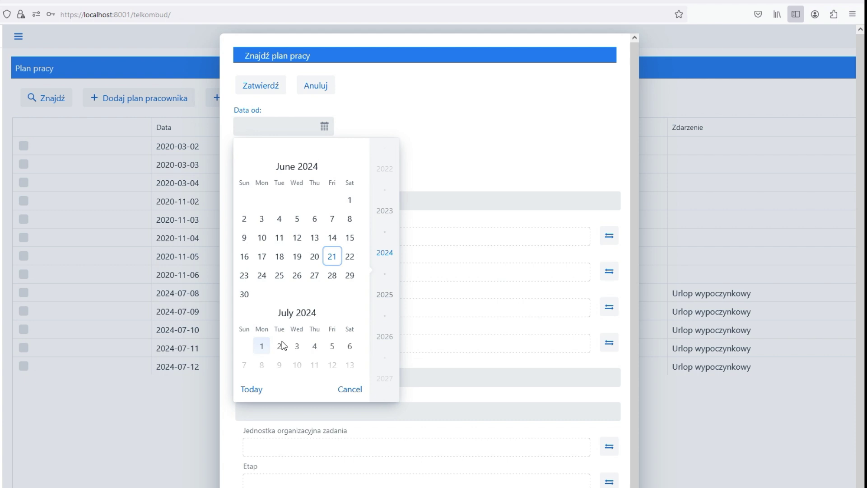
left_click(262, 346)
left_click(324, 167)
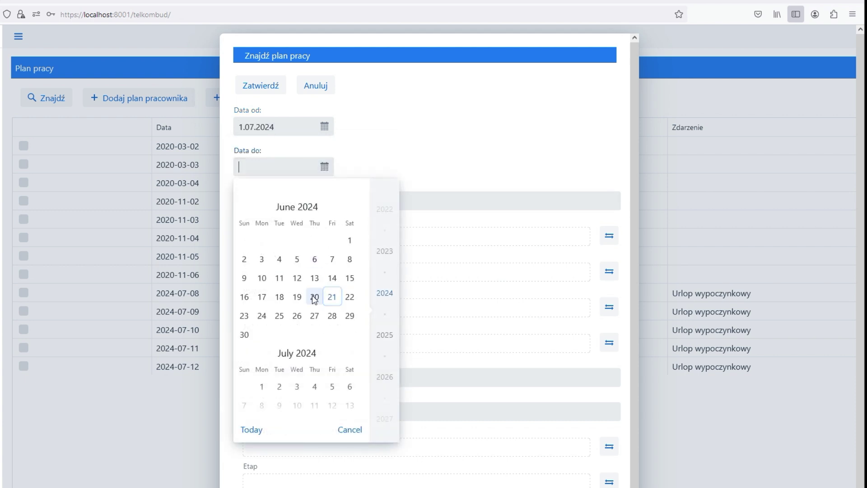
scroll(315, 299, "down", 2)
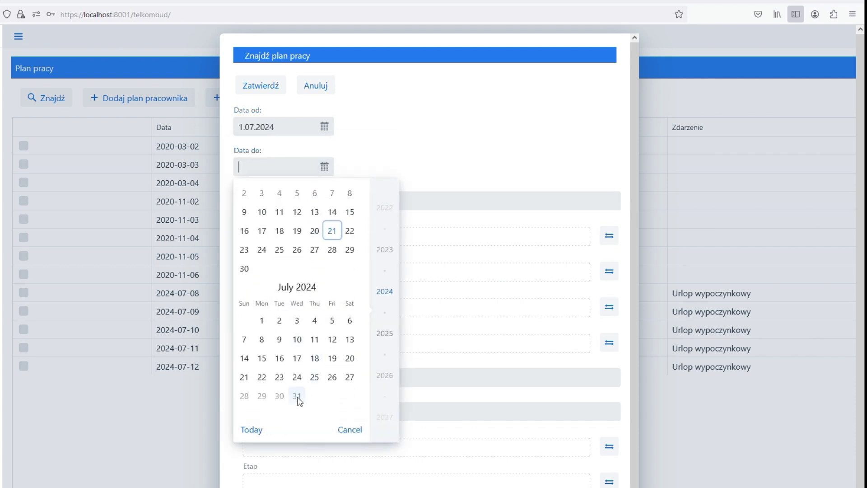
left_click(297, 399)
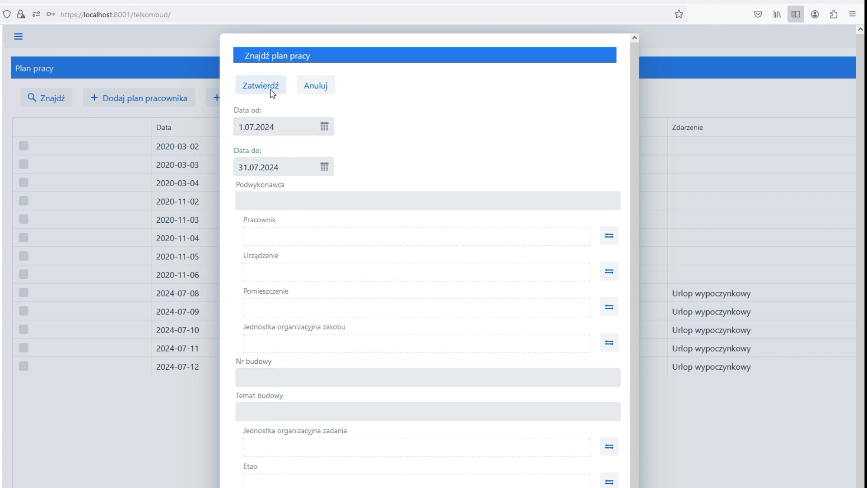
left_click(270, 89)
mouse_move(199, 148)
left_mouse_down()
mouse_move(207, 224)
mouse_move(203, 145)
left_mouse_up()
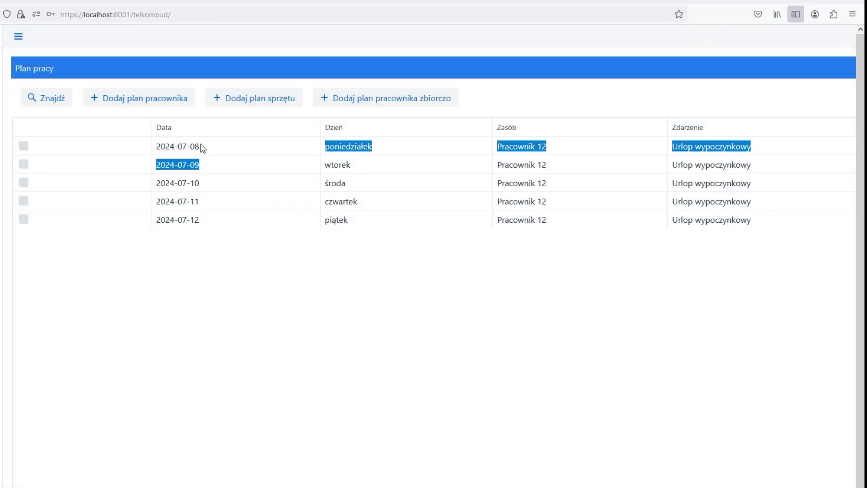
left_click(200, 225)
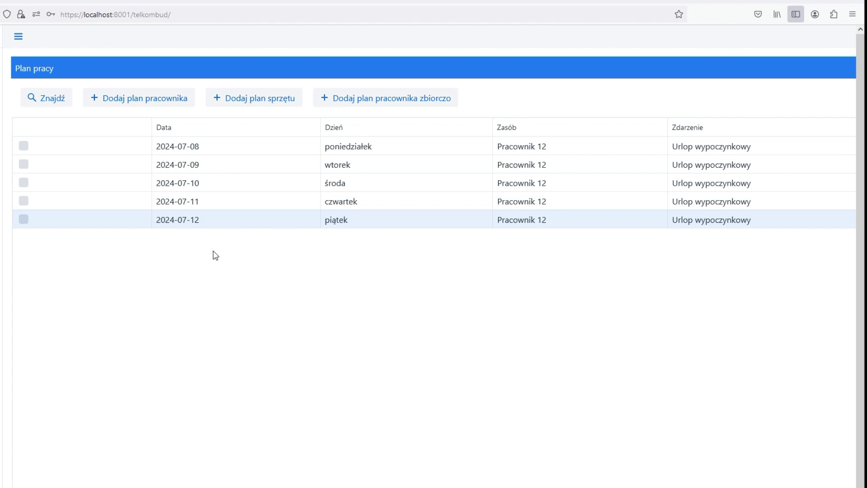
Add a UW Urlop wypoczynkowy plan with 0 hours for Pracownik 12 from 15.07.2024 to 19.07.2024, and list all plan entries without filters
left_click(142, 100)
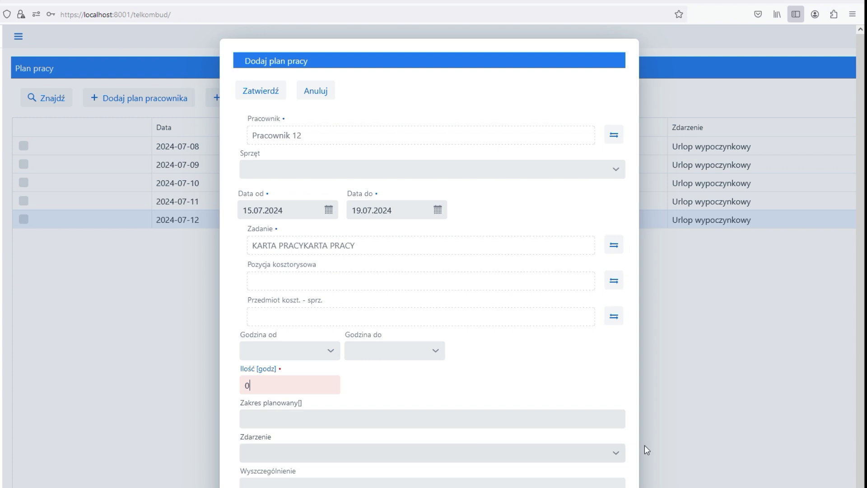
left_click(616, 453)
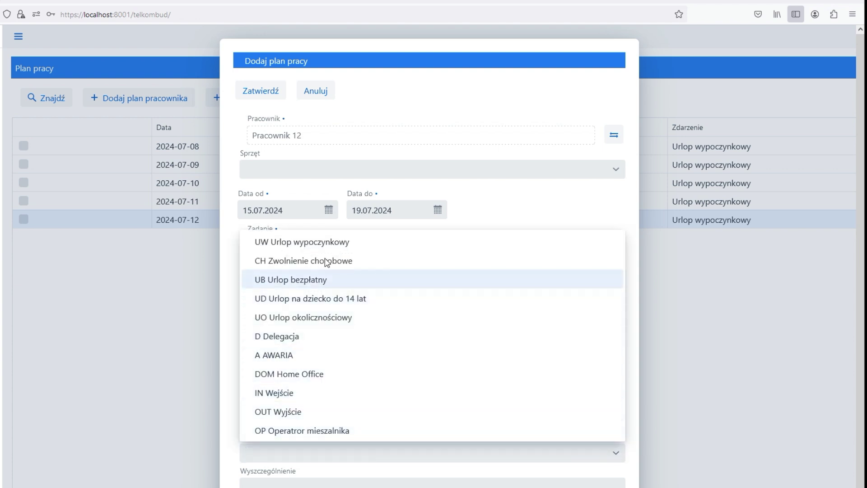
left_click(323, 243)
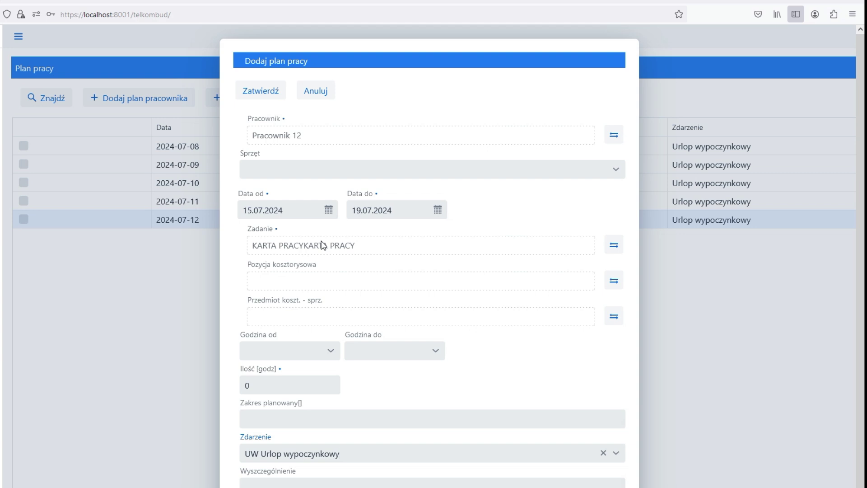
left_click(262, 92)
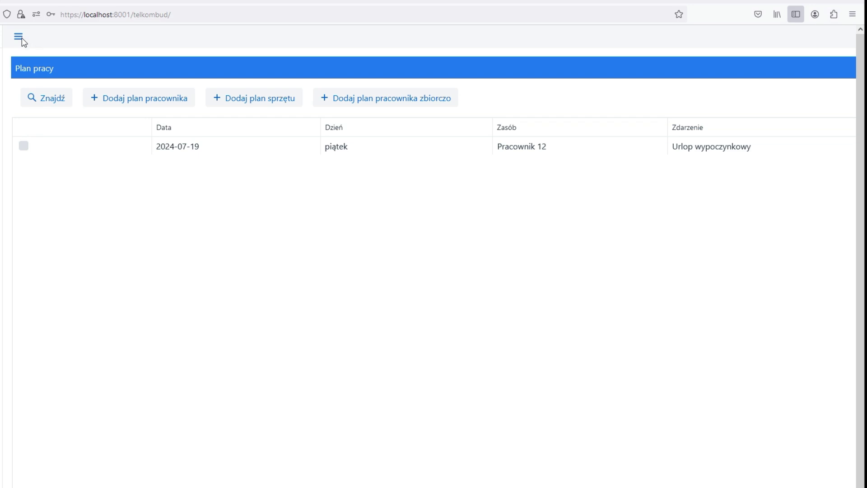
left_click(37, 104)
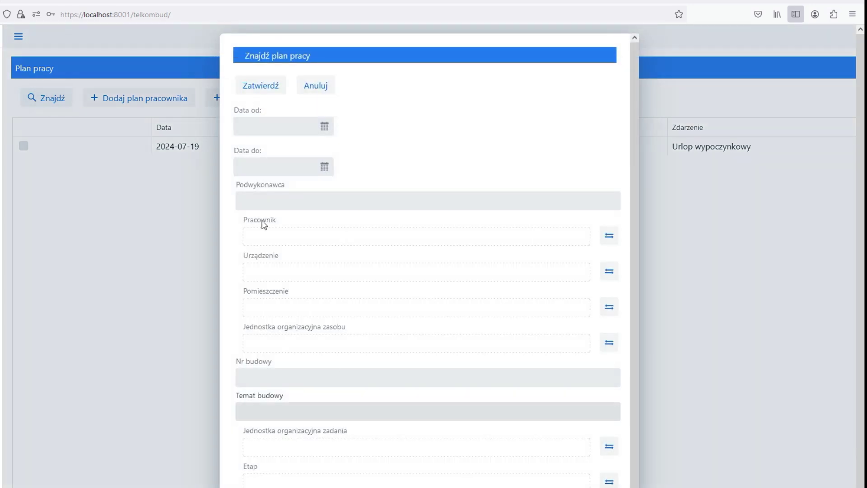
left_click(266, 84)
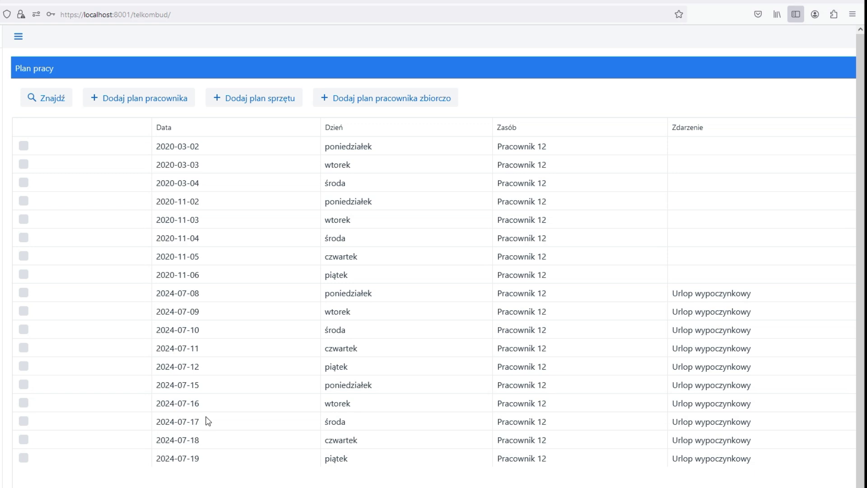
Tick all Urlop wypoczynkowy plan entries of Pracownik 12 from 2024-07-08 to 2024-07-19
left_click(210, 382, "shift")
left_click(209, 406)
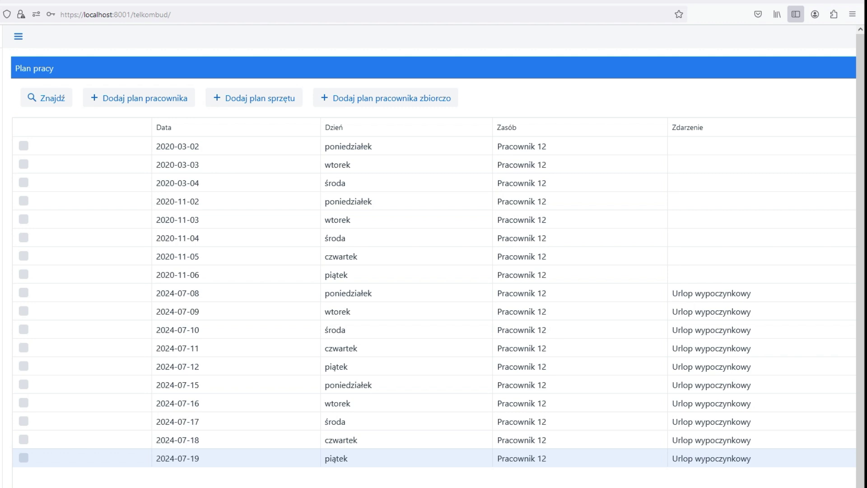
left_click(641, 299)
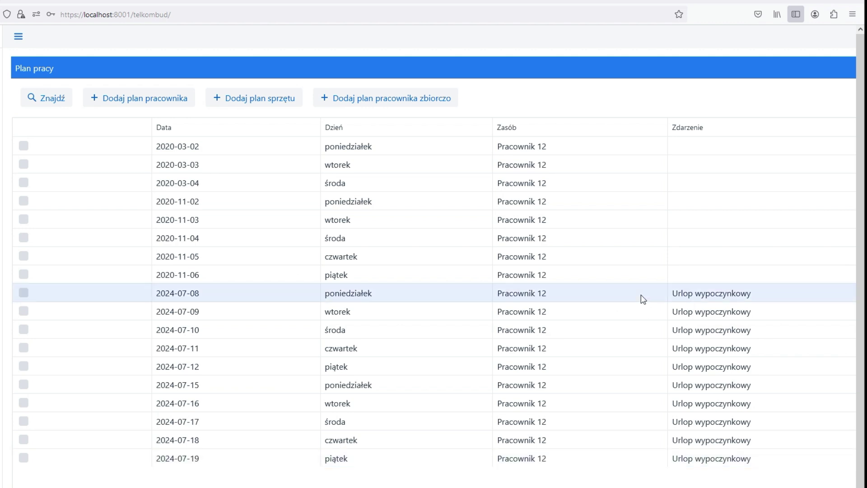
left_click(23, 292)
left_click(23, 311)
left_click(24, 329)
left_click(23, 348)
left_click(24, 366)
left_click(23, 384)
left_click(24, 402)
left_click(23, 421)
left_click(23, 439)
left_click(24, 458)
Create a Wniosek urlopowy from the ticked plan entries, dated 21.06.2024 and covering 8.07.2024 to 19.07.2024
right_click(192, 287)
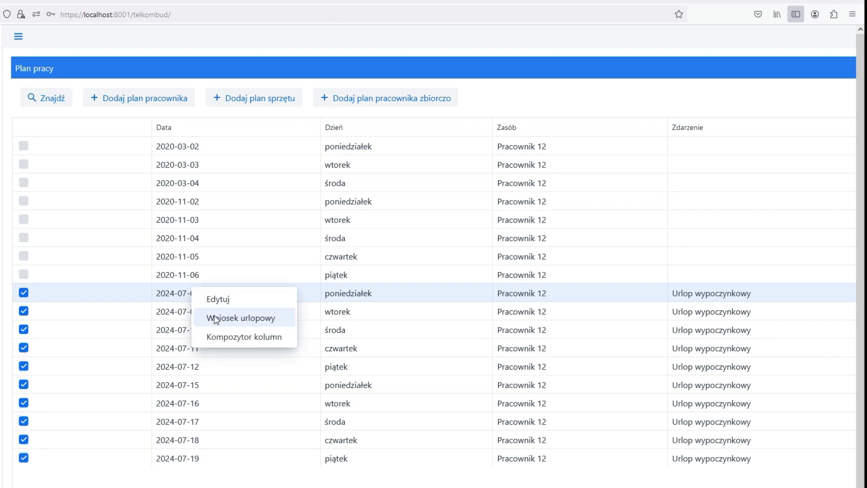
left_click(214, 315)
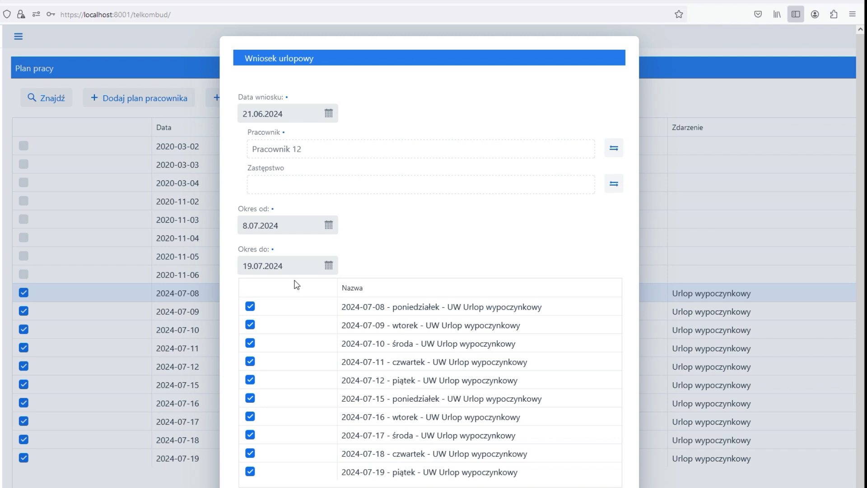
left_click_drag(337, 287, 302, 288)
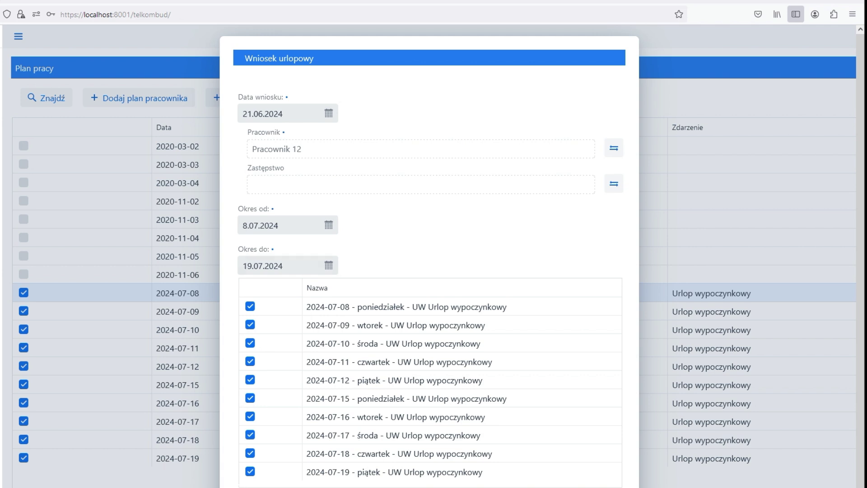
key("Escape")
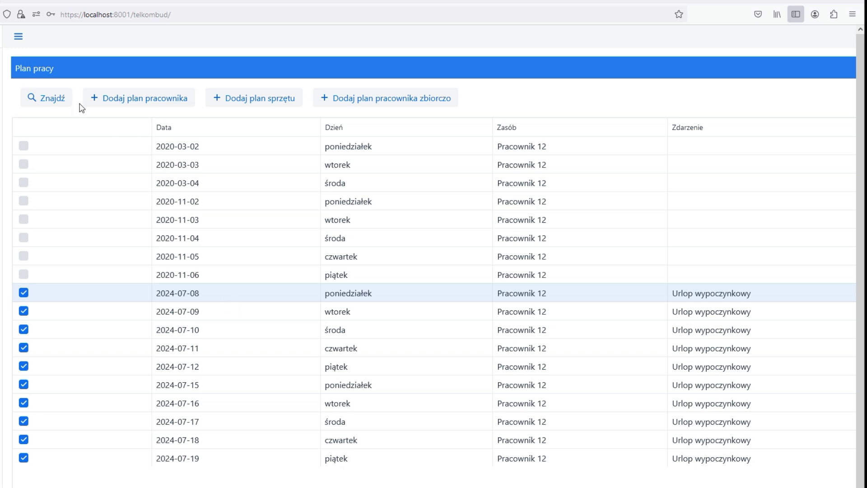
Open the Wnioski urlopowe list in the web portal and view the employee's leave request
left_click(19, 37)
left_click(63, 186)
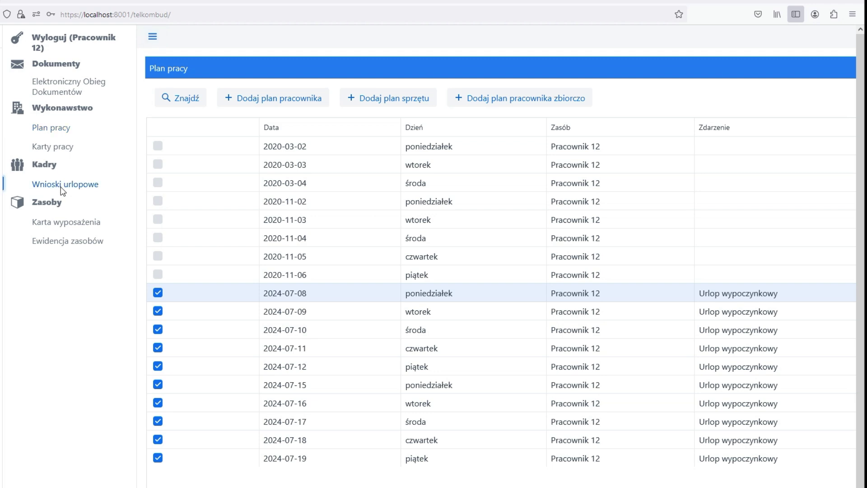
left_click(66, 156)
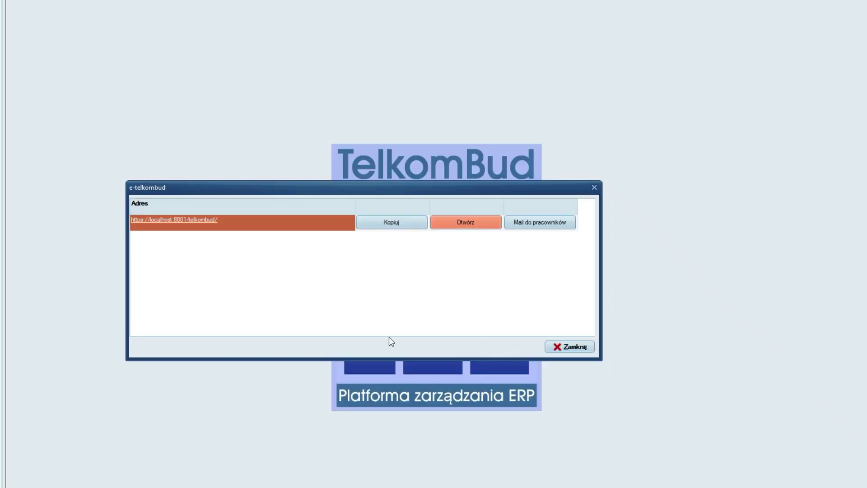
Switch to the TelkomBud desktop program, close the e-telkombud address window and check Pracownik 12's UW leave days in the July 2024 work plan
left_click(560, 348)
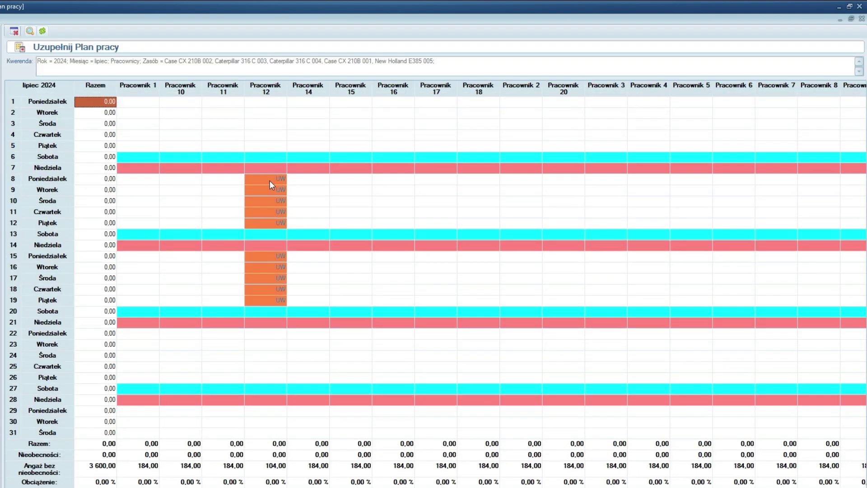
left_click(271, 212)
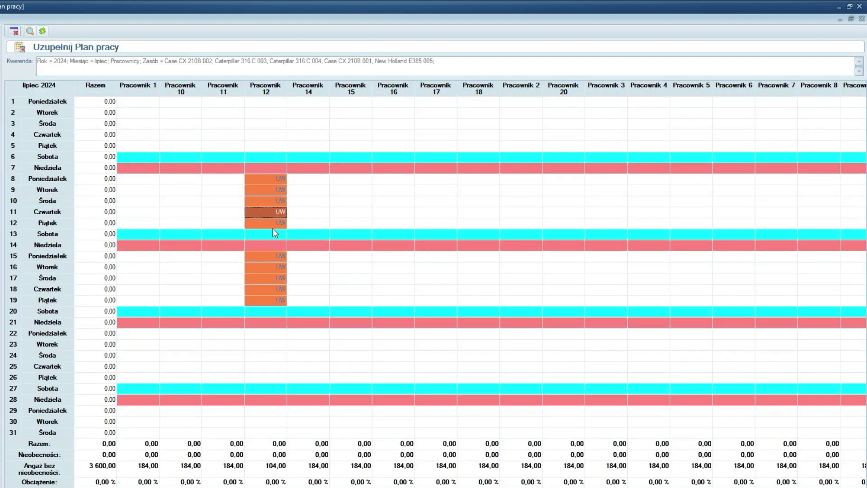
left_click(276, 255)
left_click(277, 289)
left_click(265, 198)
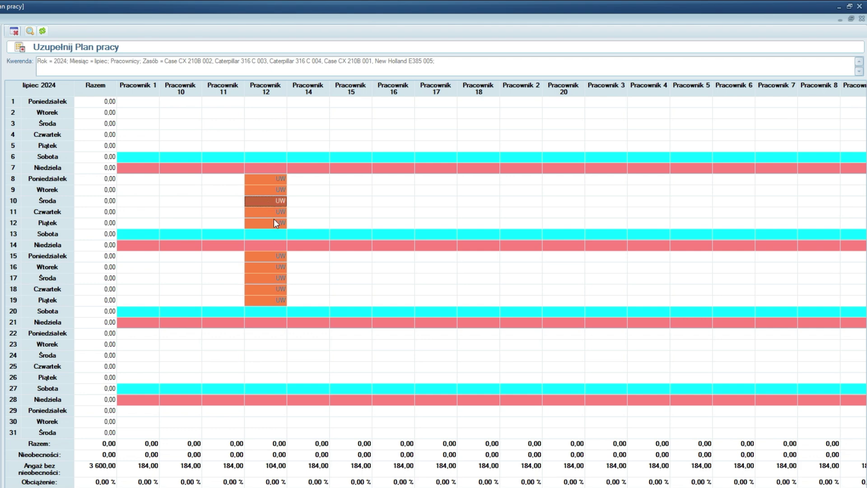
left_click(274, 220)
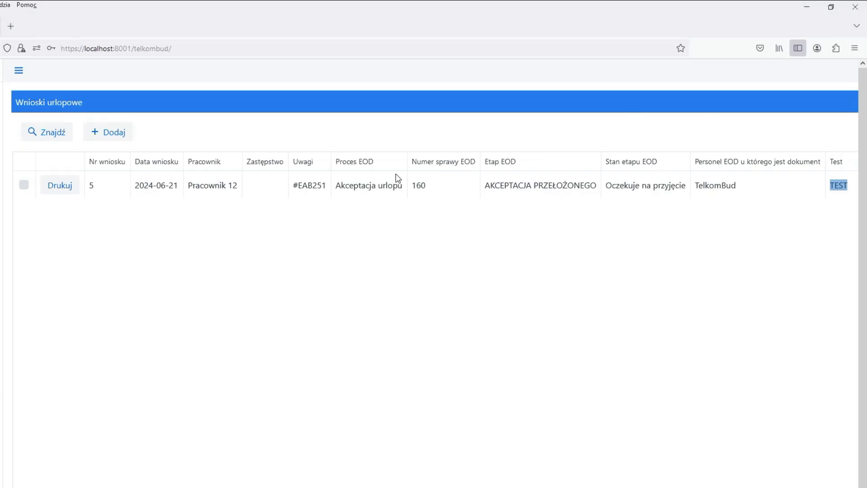
Return to Wnioski urlopowe in the browser and examine the request's EOD process, case number, stage, stage status and the personnel holding the document
left_click(504, 191)
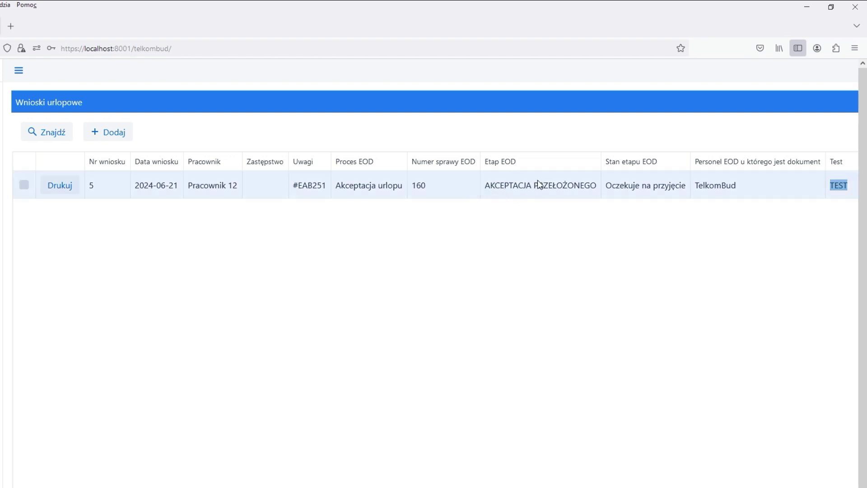
left_click(727, 192)
left_click(736, 187)
left_click(368, 195)
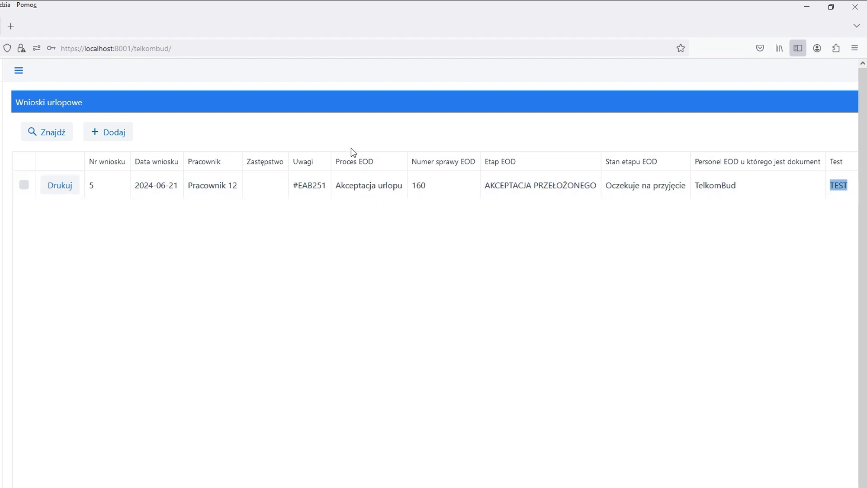
left_click(388, 189)
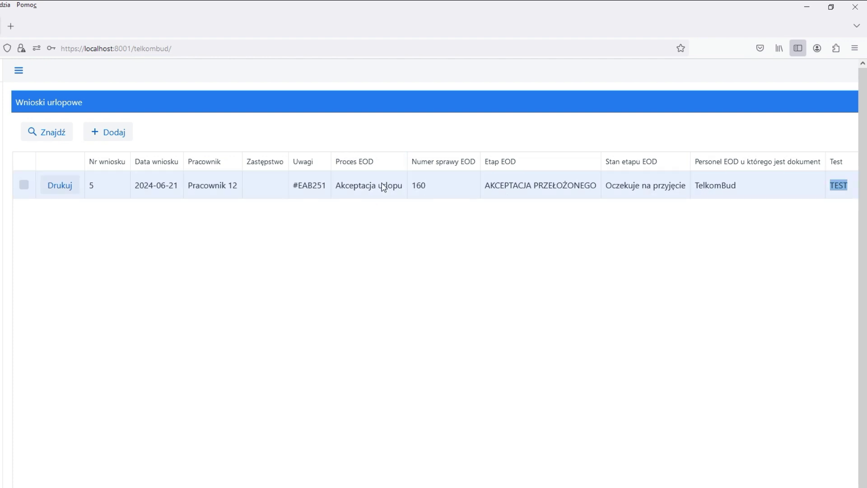
left_click(451, 189)
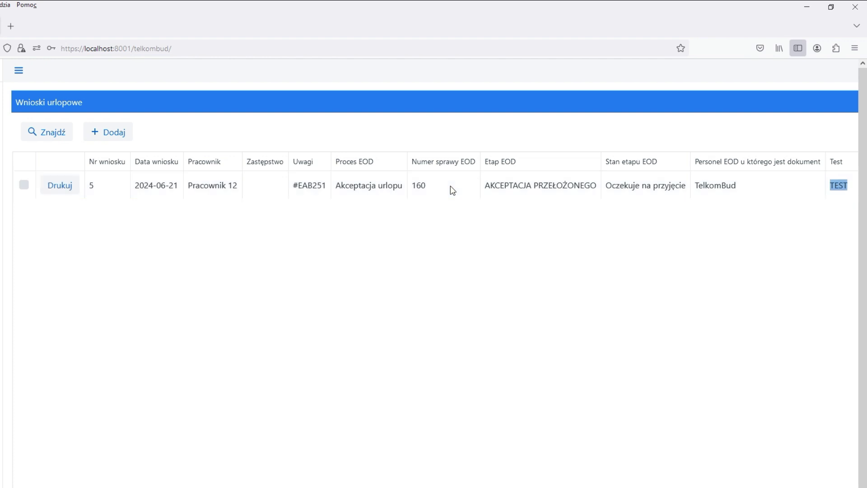
left_click(503, 190)
left_click(718, 193)
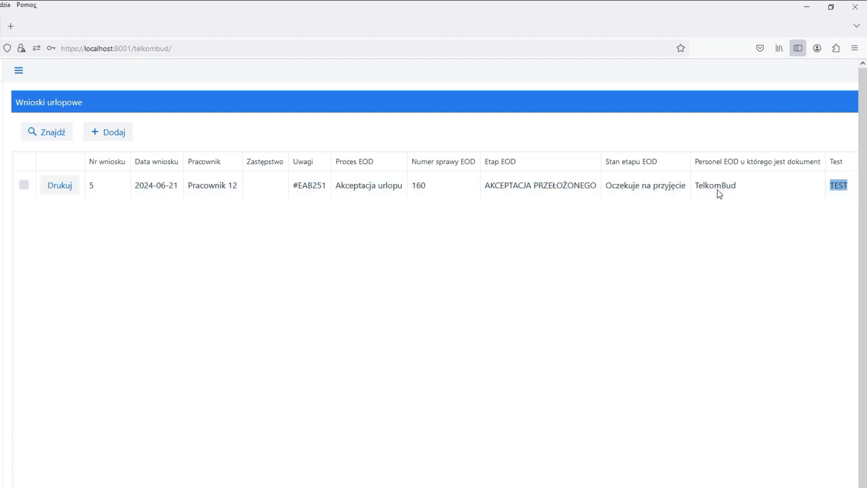